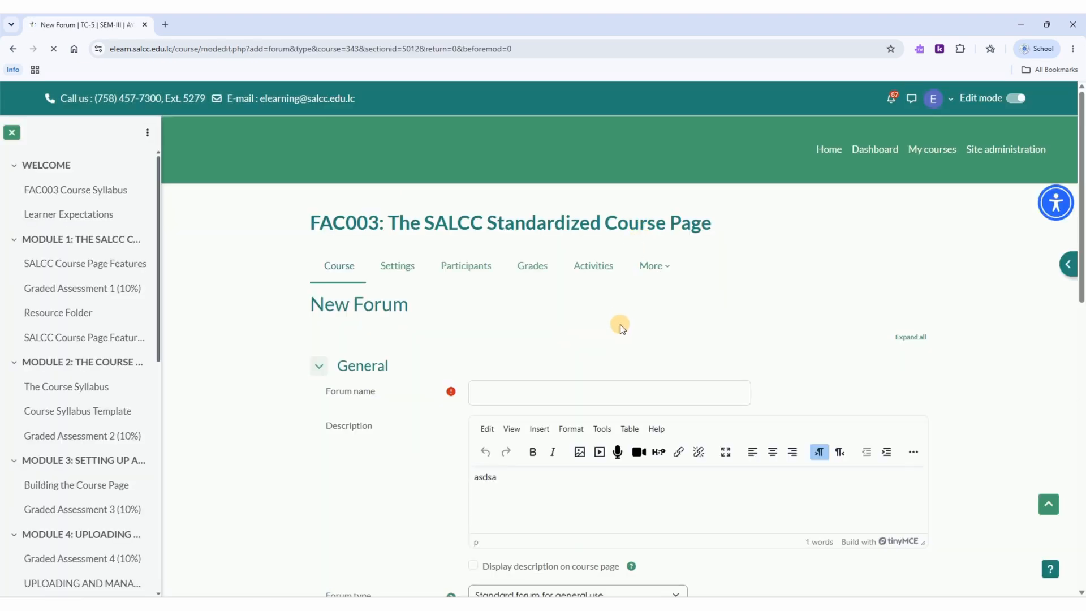
Step: Fill in the General settings with forum name "hello", description displayed on the course page, and type Standard forum for general use
{"action": "left_click", "coordinate": [602, 392]}
{"action": "type", "text": "hello"}
{"action": "left_click_drag", "start_coordinate": [1080, 218], "coordinate": [1072, 313]}
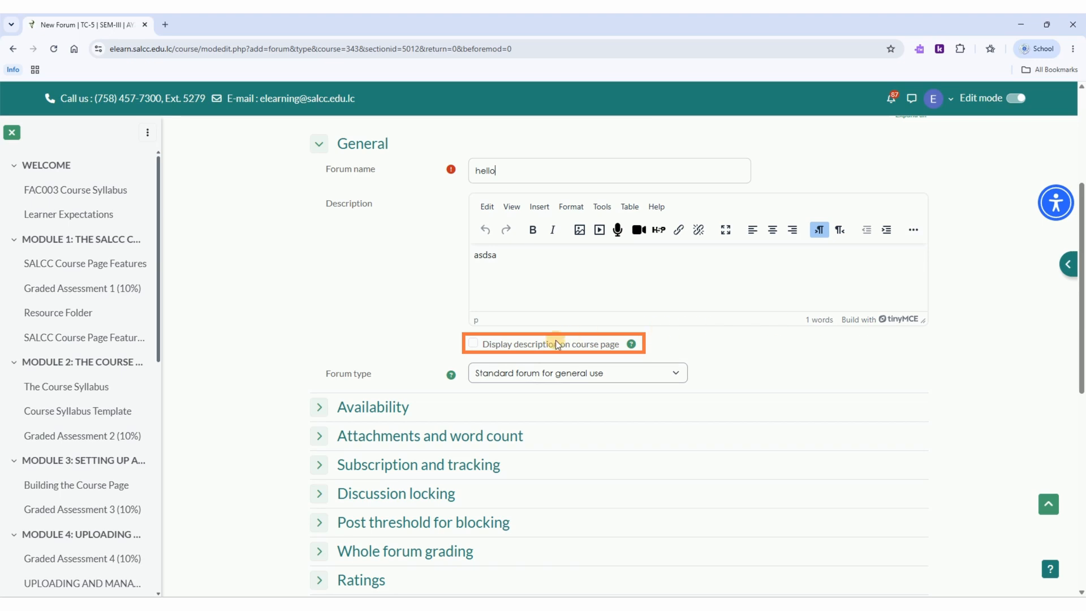
{"action": "left_click", "coordinate": [472, 342]}
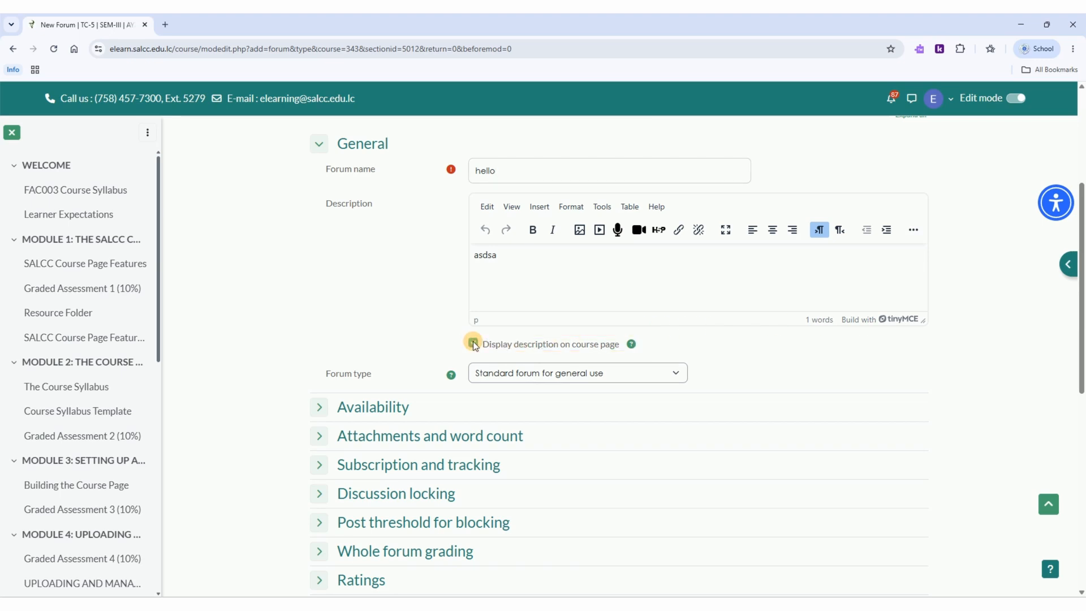
{"action": "left_click", "coordinate": [678, 374]}
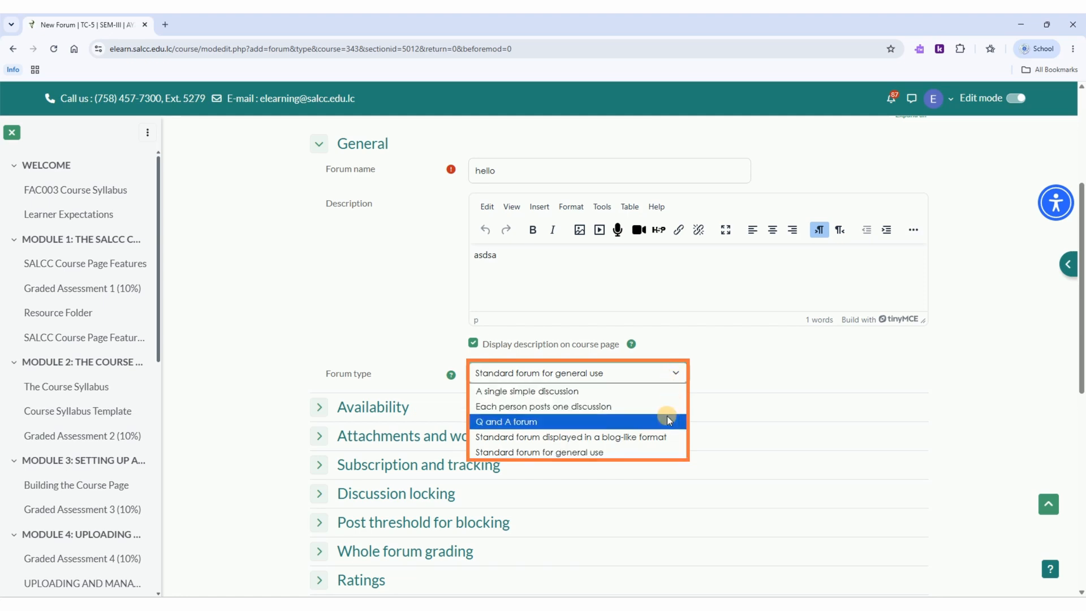
{"action": "left_click", "coordinate": [656, 450]}
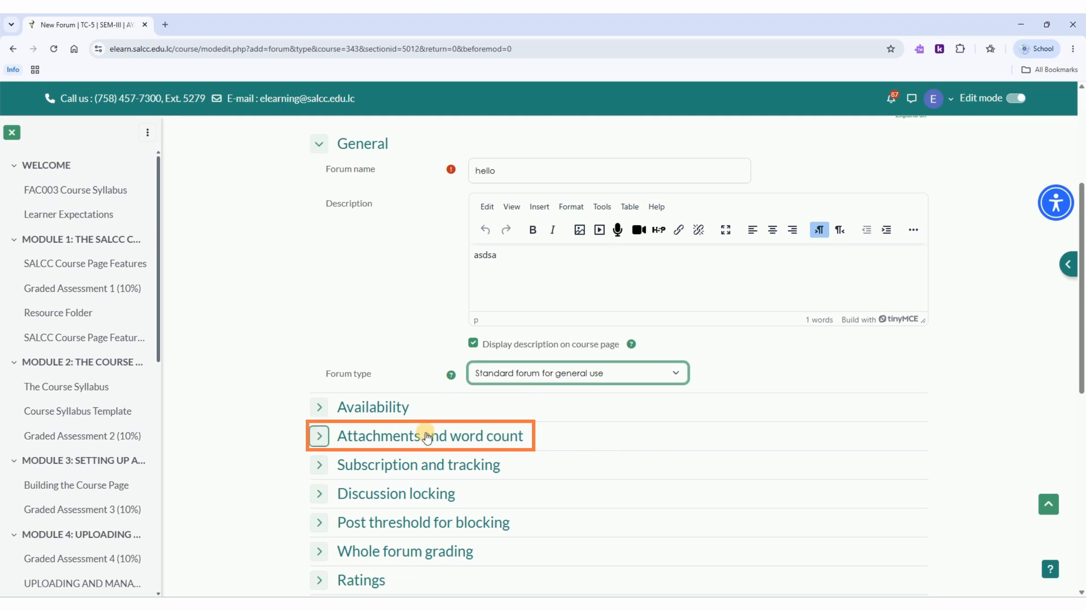
Step: Enable the forum's due date under Availability and set it to 26 June 2026 at 23:59
{"action": "left_click", "coordinate": [316, 410]}
{"action": "left_click", "coordinate": [316, 498]}
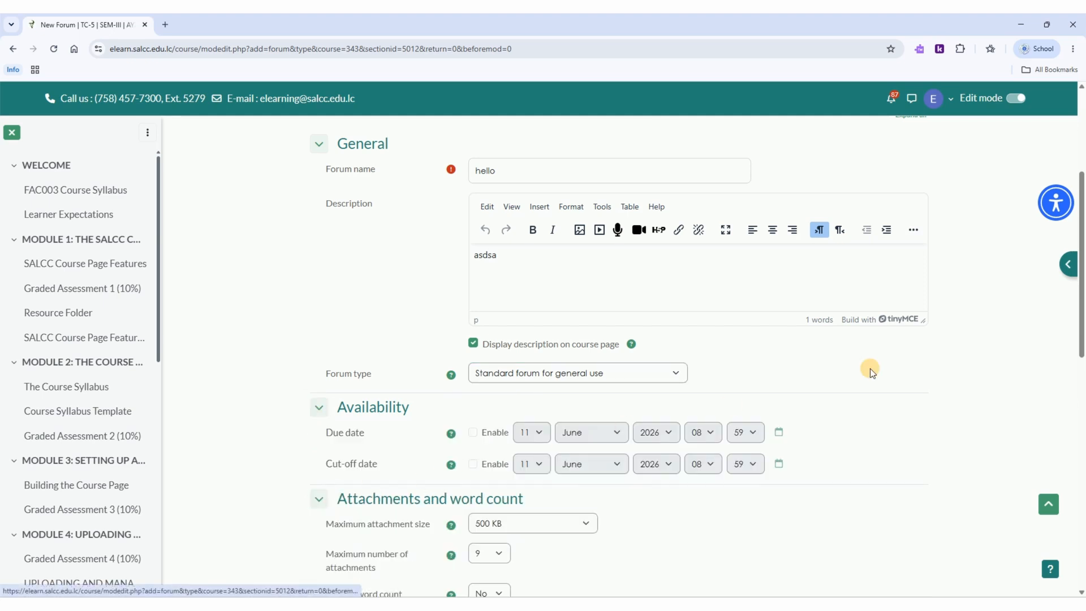
{"action": "left_click_drag", "start_coordinate": [1074, 294], "coordinate": [1073, 373]}
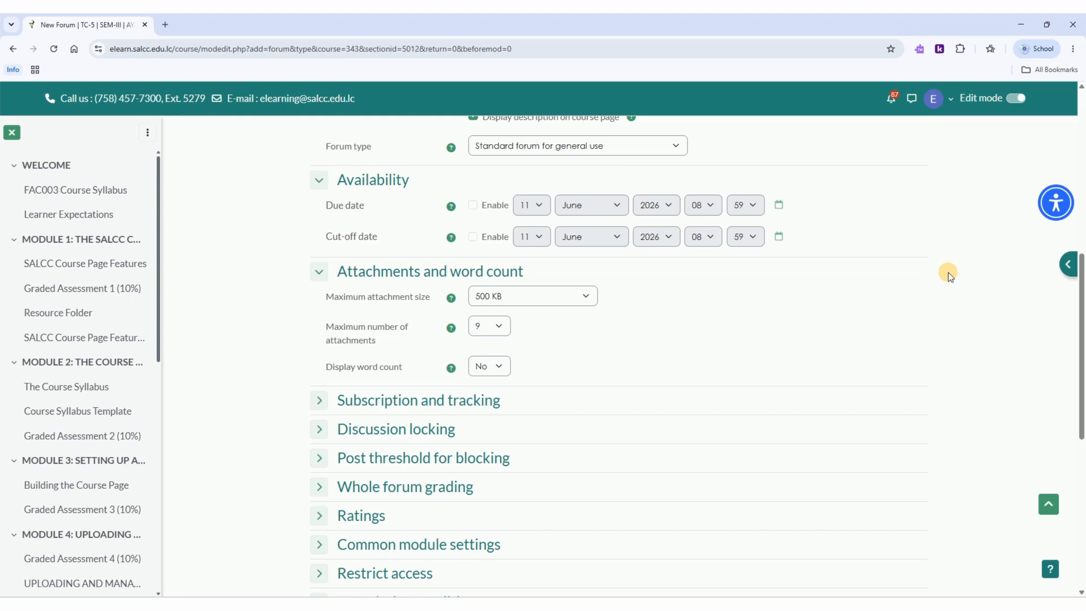
{"action": "left_click", "coordinate": [473, 205]}
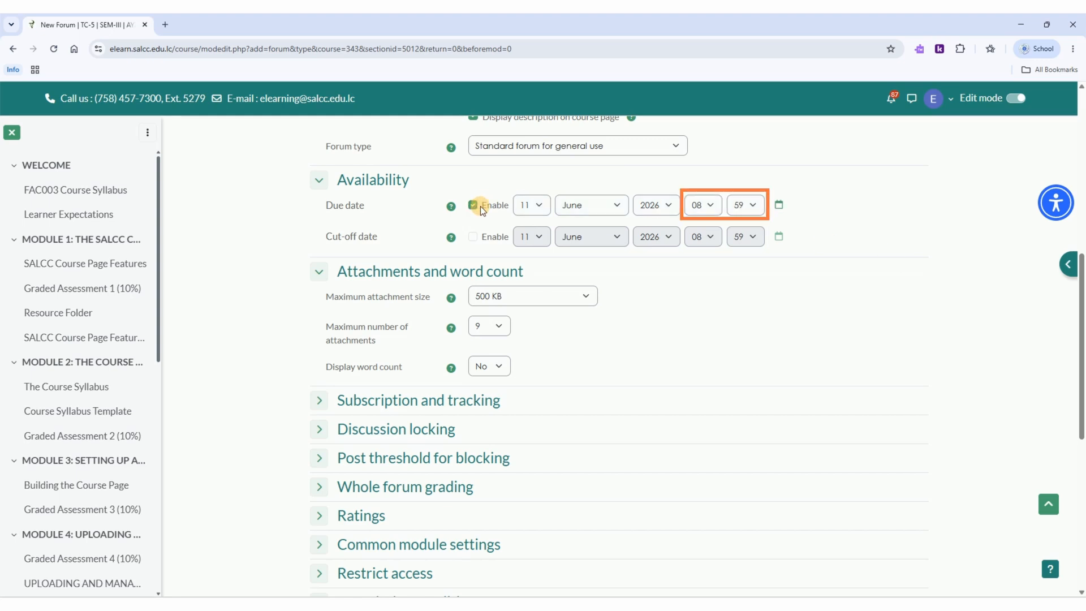
{"action": "left_click", "coordinate": [694, 205]}
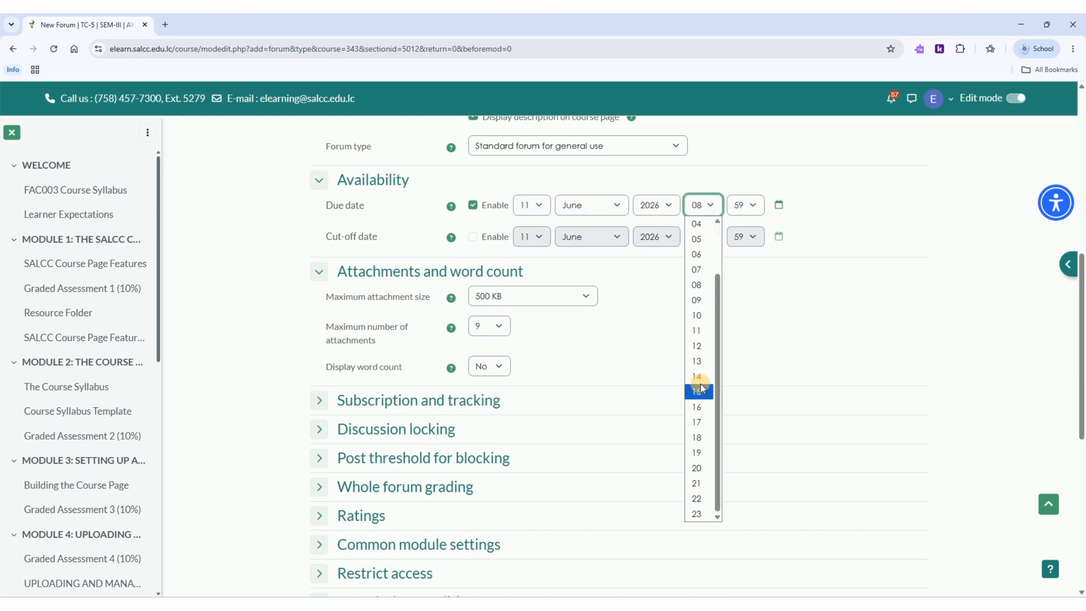
{"action": "left_click", "coordinate": [699, 514]}
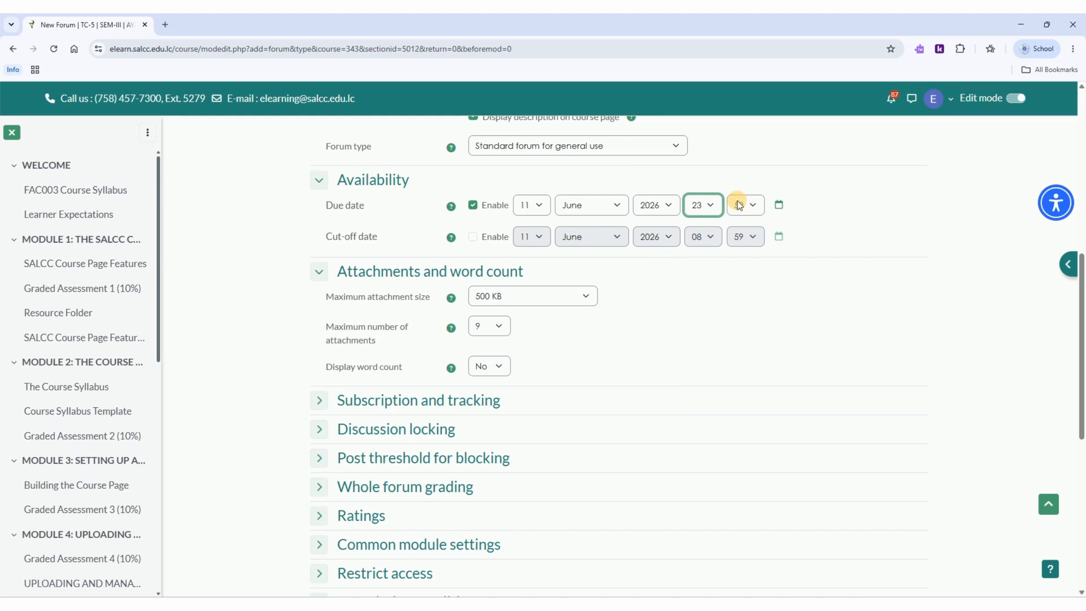
{"action": "left_click", "coordinate": [540, 206]}
{"action": "left_click", "coordinate": [540, 206]}
{"action": "left_click", "coordinate": [779, 204]}
{"action": "left_click", "coordinate": [626, 235]}
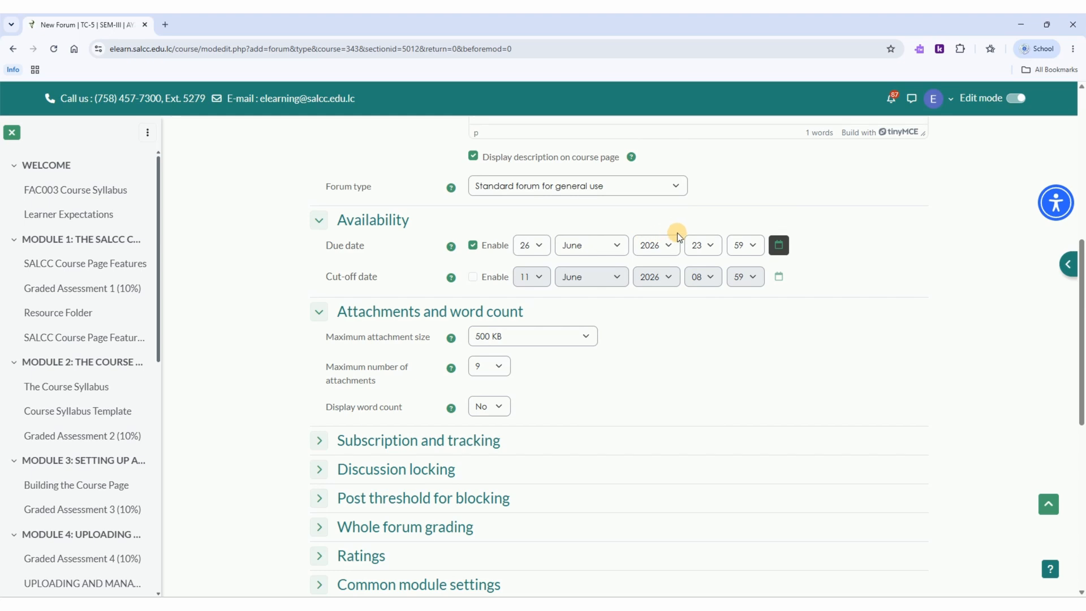
Step: Examine the available choices for attachment size, number of attachments, word count display, subscription mode and read tracking
{"action": "left_click", "coordinate": [586, 336]}
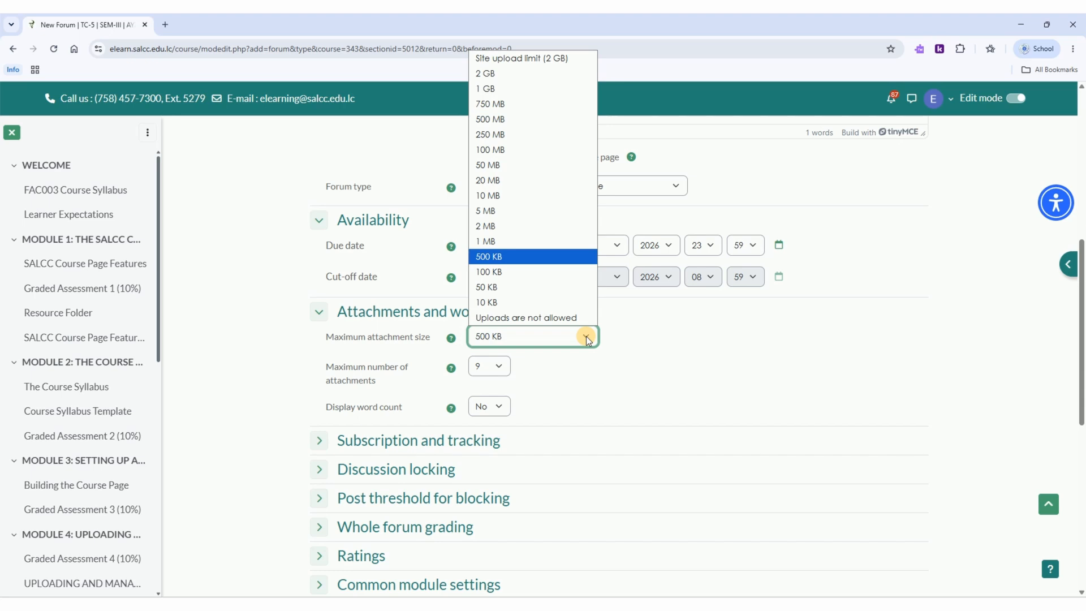
{"action": "left_click", "coordinate": [586, 335]}
{"action": "left_click", "coordinate": [506, 371]}
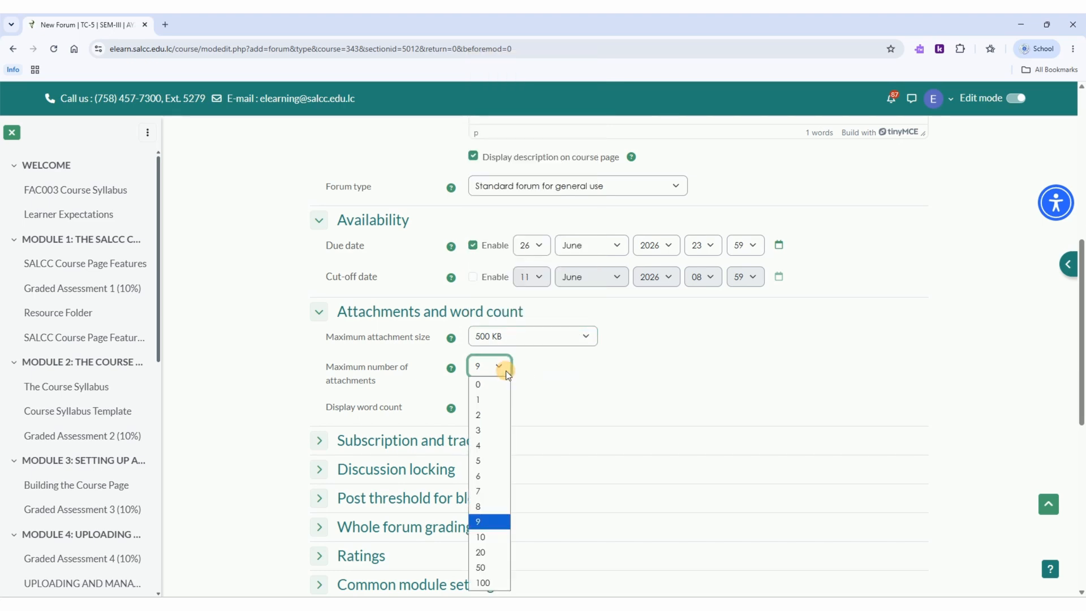
{"action": "left_click", "coordinate": [505, 371]}
{"action": "left_click", "coordinate": [503, 404]}
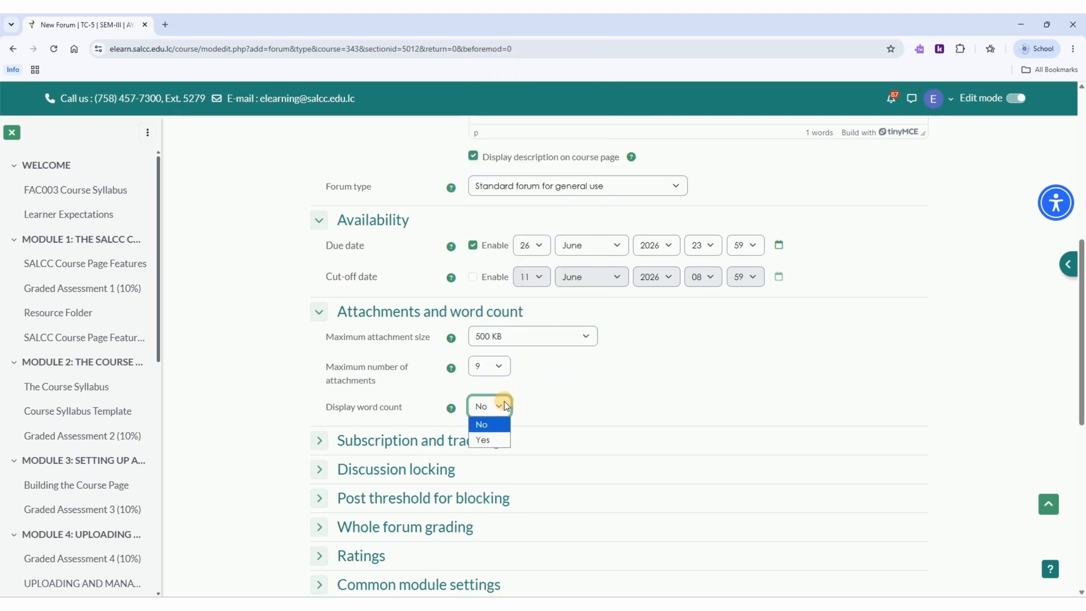
{"action": "left_click", "coordinate": [504, 401]}
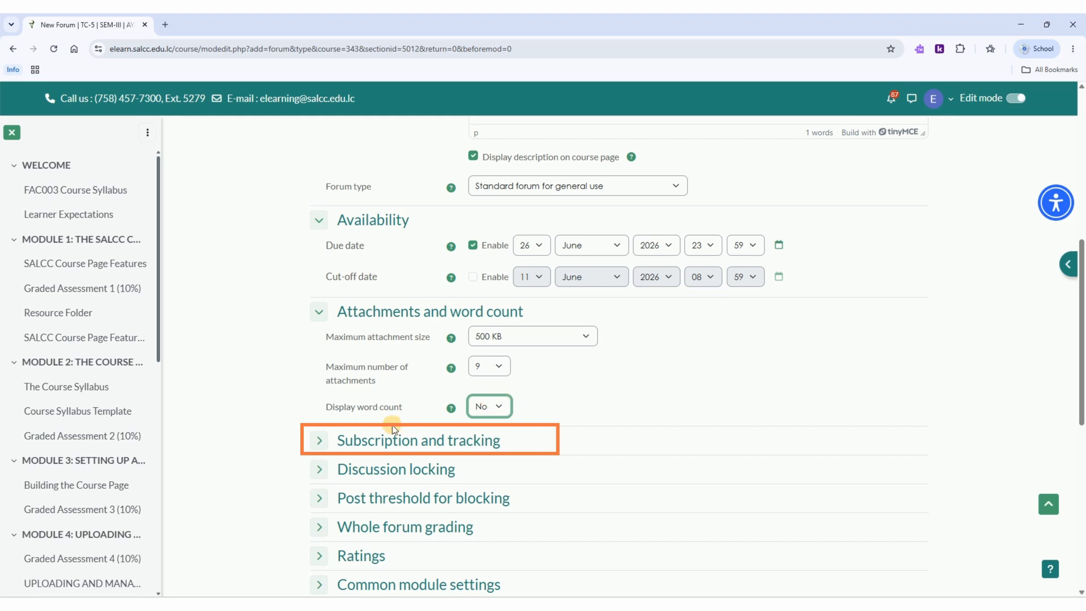
{"action": "left_click", "coordinate": [320, 439]}
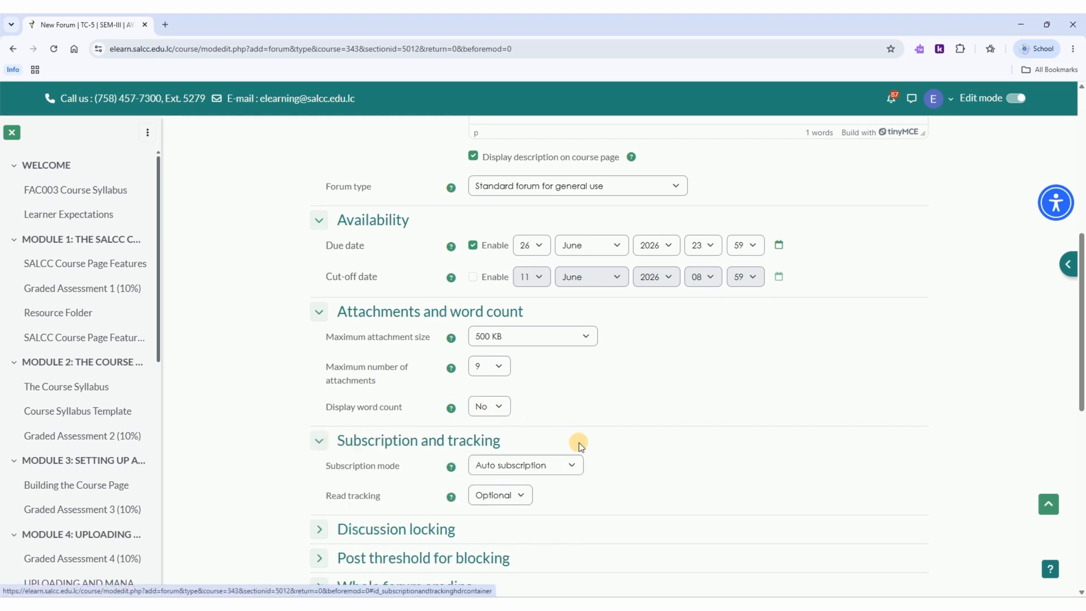
{"action": "left_click", "coordinate": [575, 464]}
{"action": "left_click", "coordinate": [575, 465]}
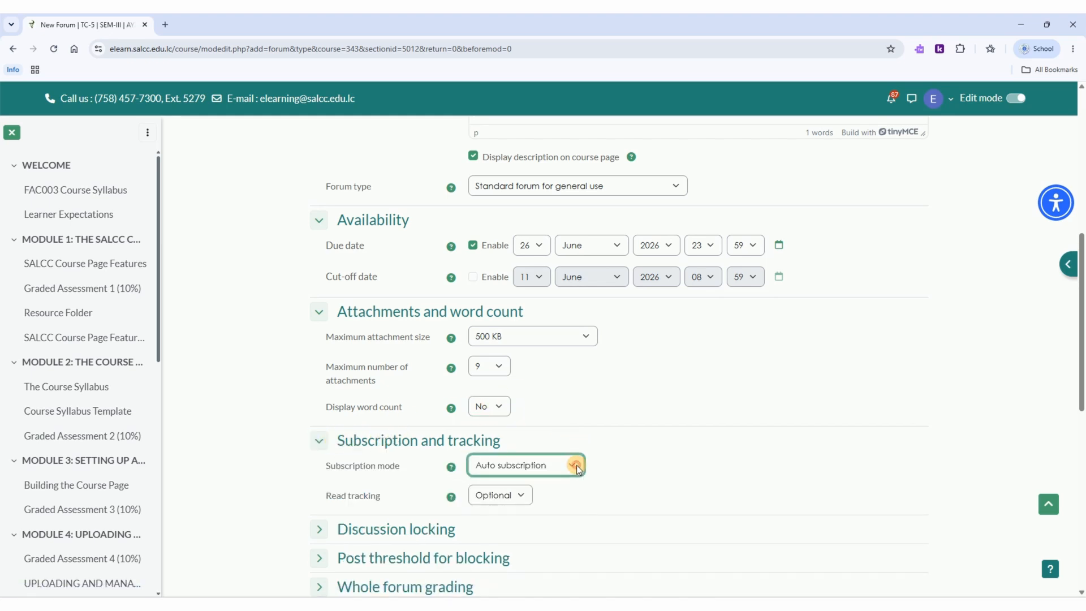
{"action": "left_click", "coordinate": [523, 497]}
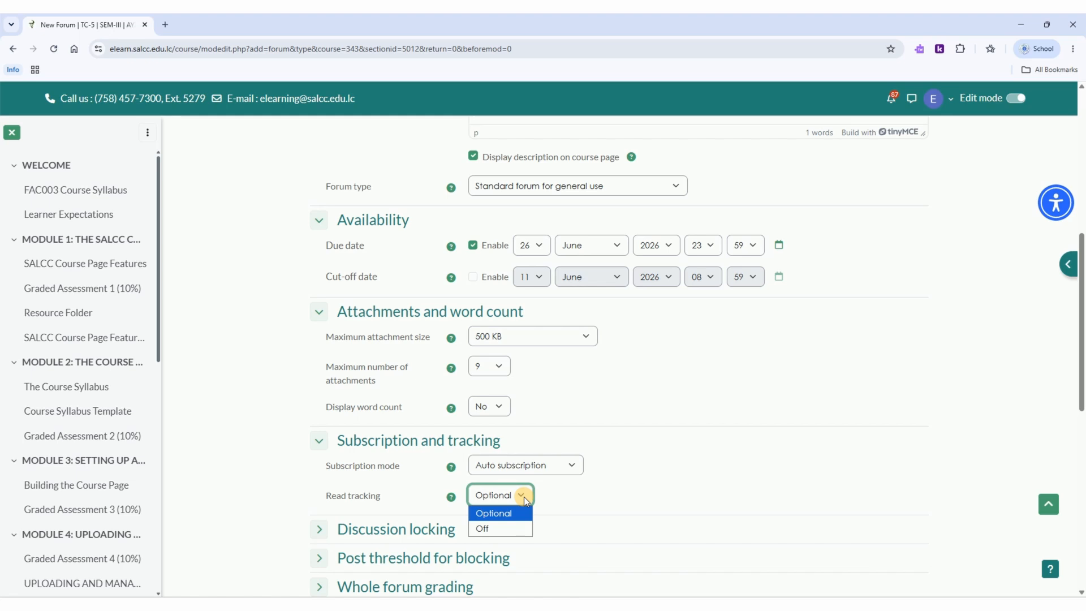
{"action": "left_click", "coordinate": [523, 496]}
Step: Set the forum's discussions to lock after 1 week of inactivity
{"action": "left_click", "coordinate": [318, 529]}
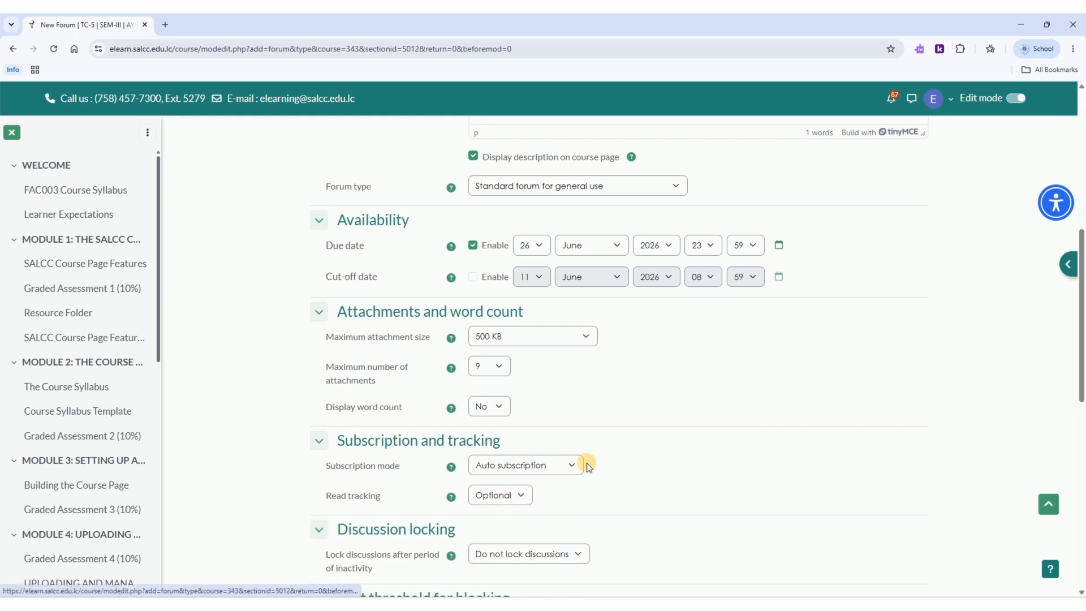
{"action": "left_click_drag", "start_coordinate": [1080, 346], "coordinate": [1069, 432]}
{"action": "scroll", "coordinate": [1062, 430], "scroll_direction": "down", "scroll_amount": 1}
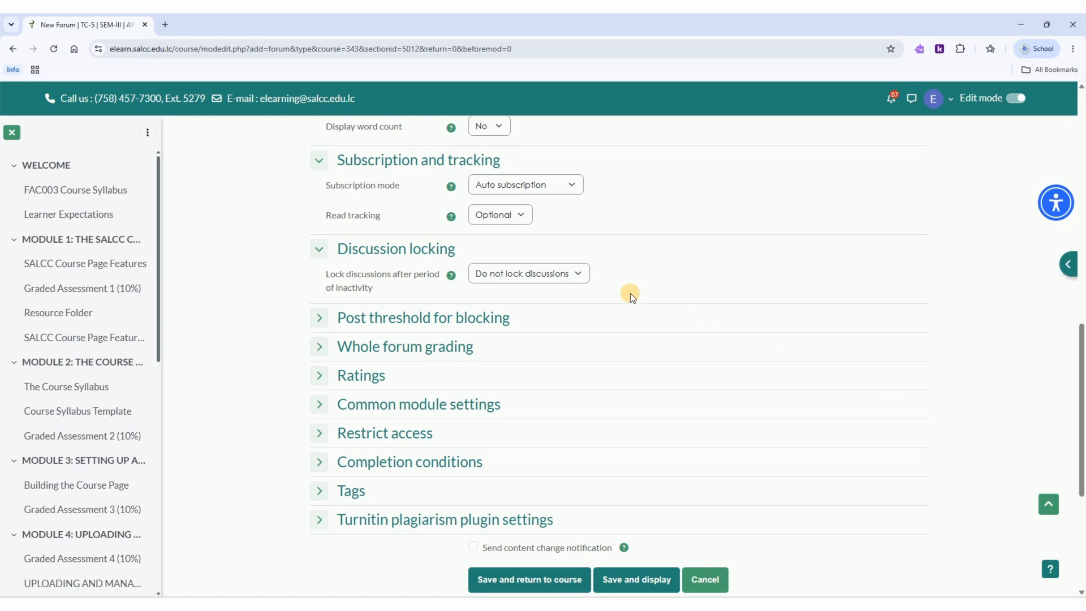
{"action": "left_click", "coordinate": [558, 278]}
{"action": "left_click", "coordinate": [552, 318]}
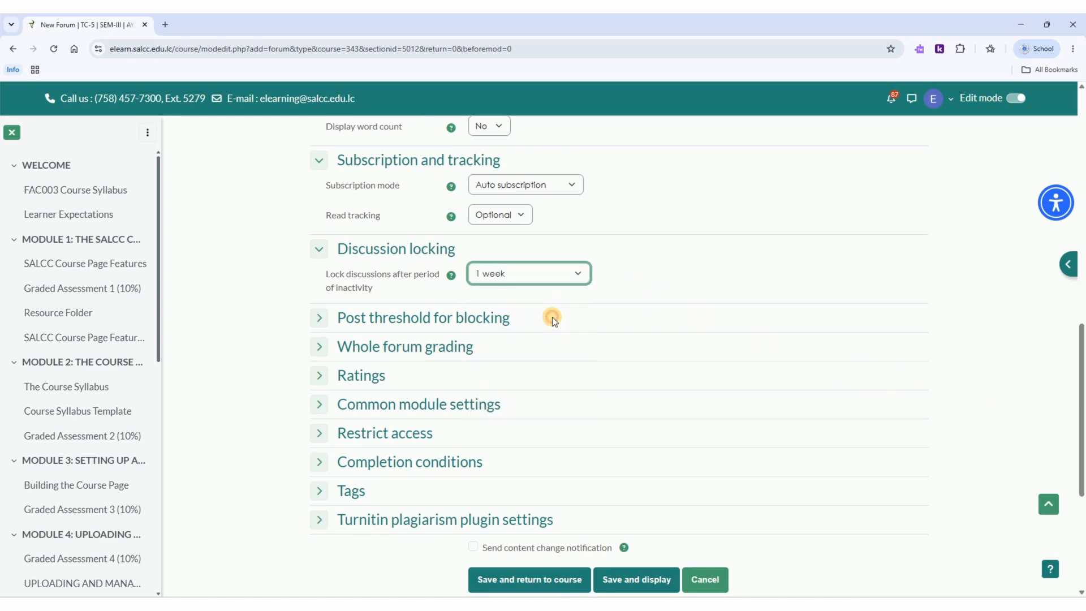
Step: Set the blocking time period to 1 day, with a post threshold of 10 for blocking and 5 for warning
{"action": "left_click", "coordinate": [318, 316]}
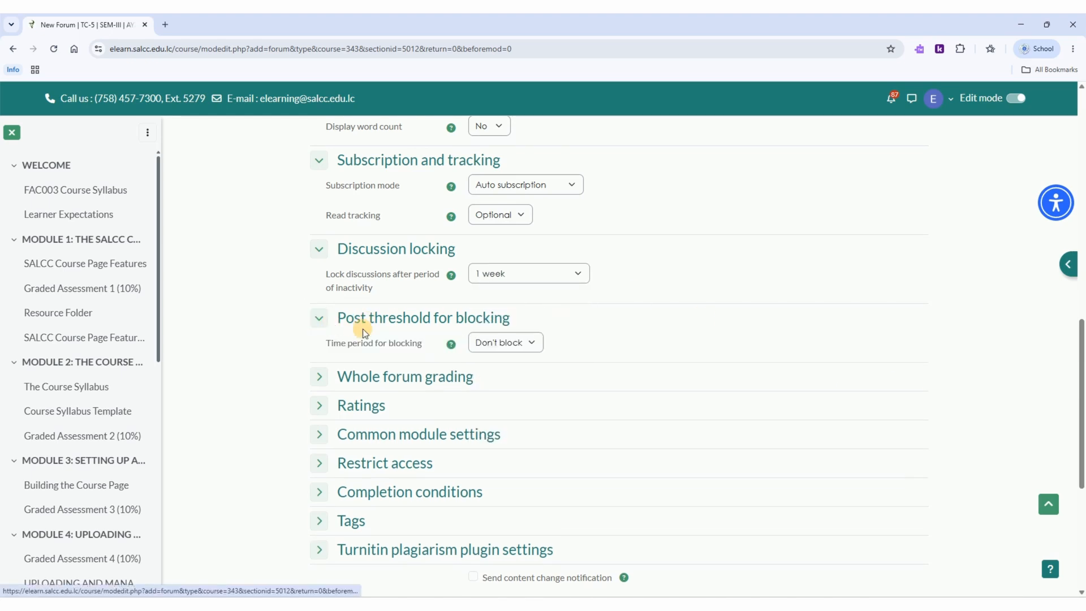
{"action": "left_click", "coordinate": [534, 343]}
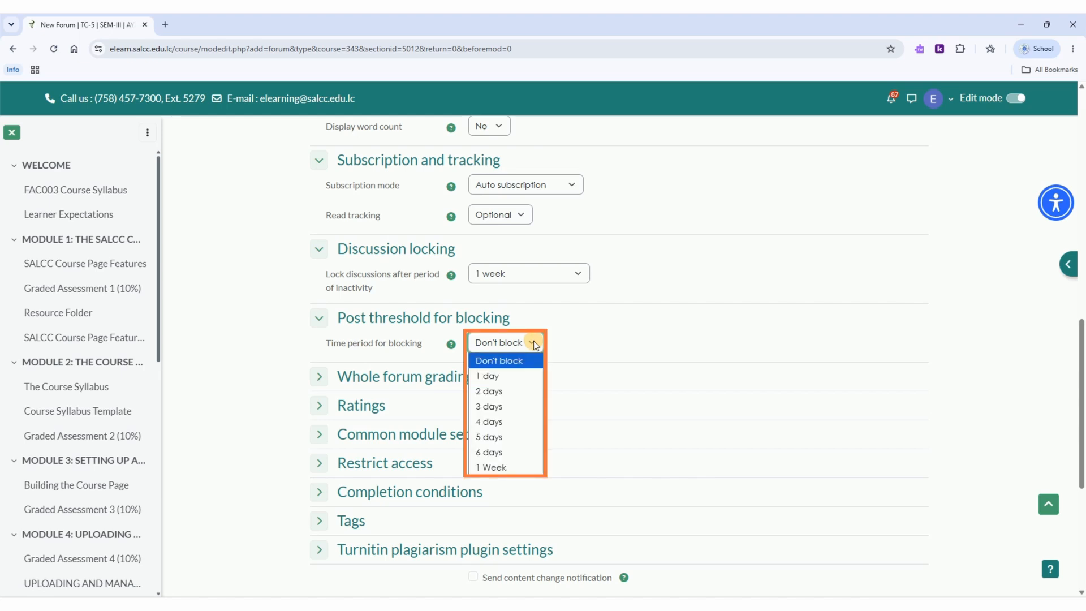
{"action": "left_click", "coordinate": [519, 375]}
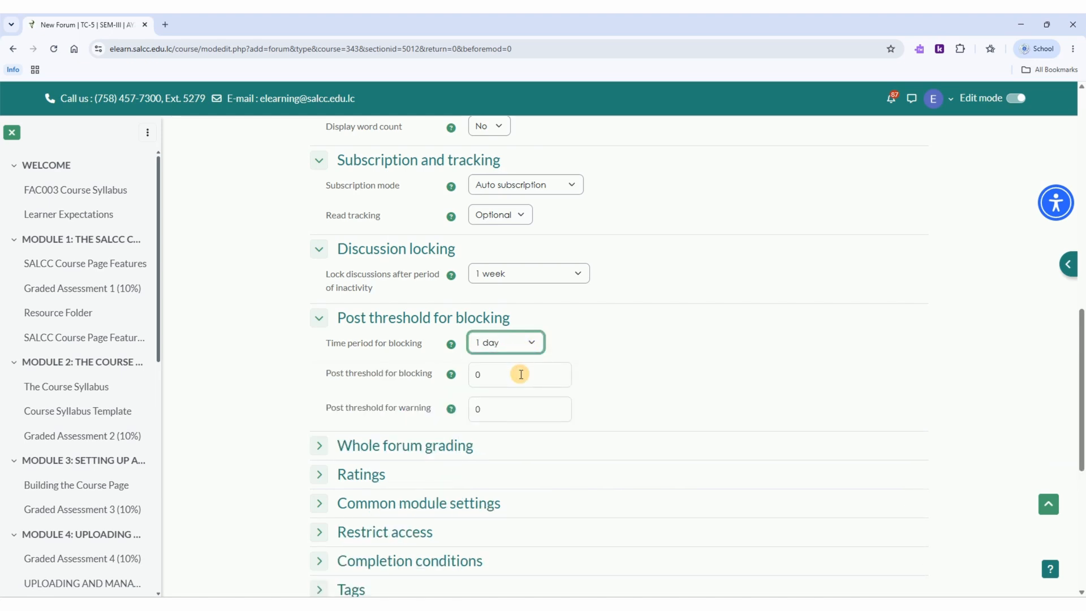
{"action": "left_click", "coordinate": [519, 374]}
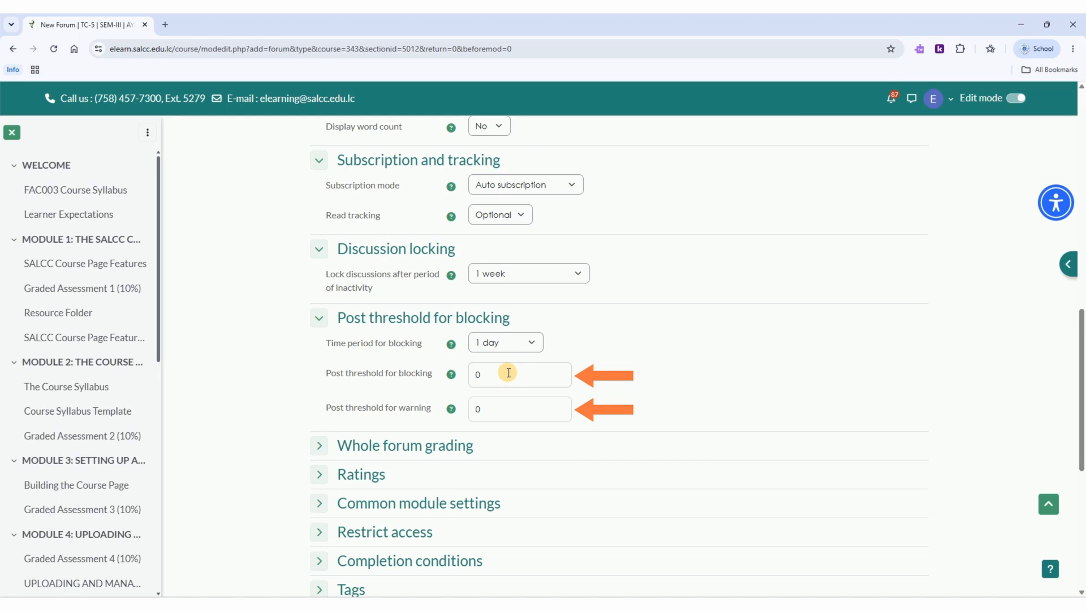
{"action": "type", "text": "1"}
{"action": "left_click", "coordinate": [486, 408]}
{"action": "key", "text": "BackSpace"}
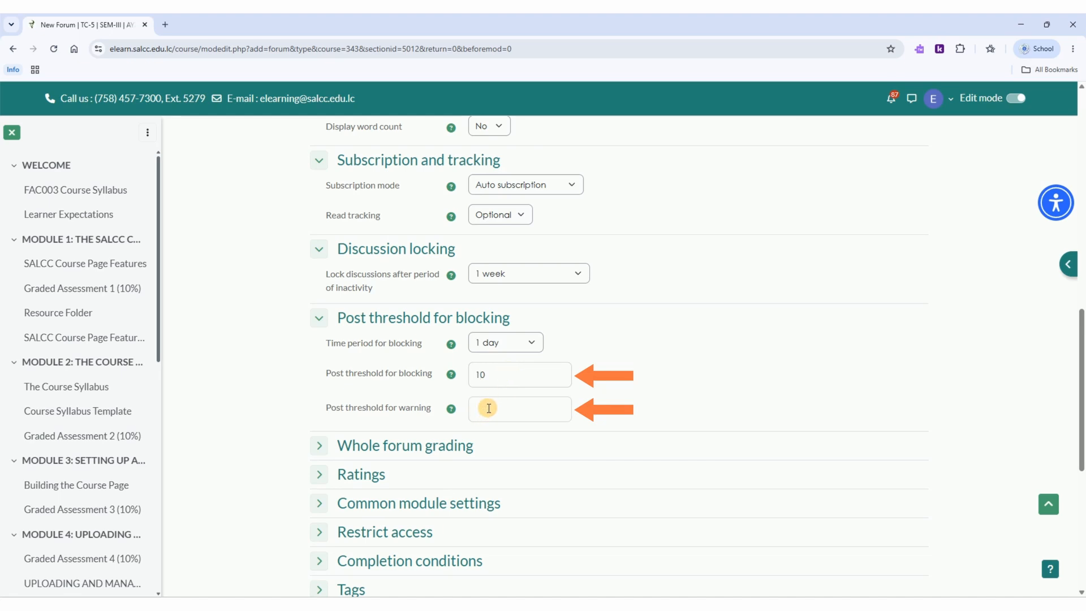
{"action": "type", "text": "5"}
Step: Expand the whole forum grading and ratings settings, and set the whole forum grade type to Point
{"action": "left_click_drag", "start_coordinate": [1079, 341], "coordinate": [1081, 391]}
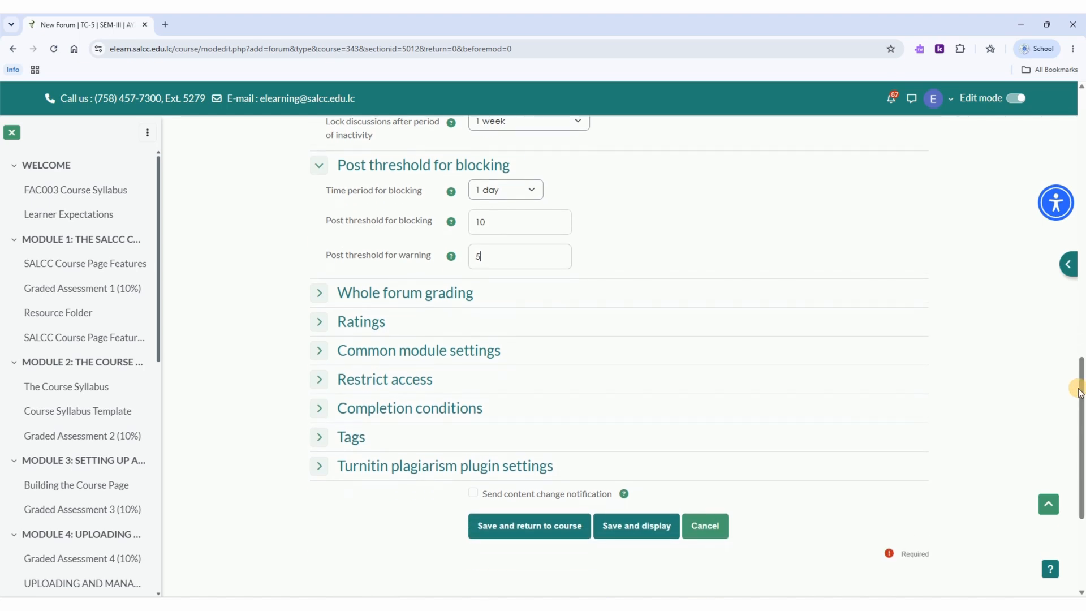
{"action": "left_click", "coordinate": [328, 294]}
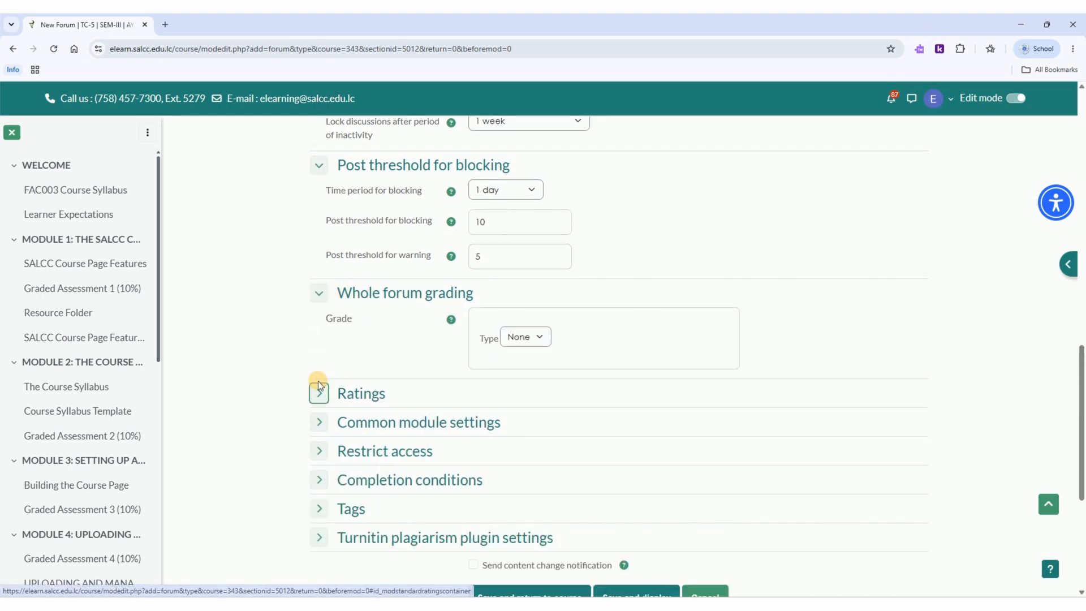
{"action": "left_click", "coordinate": [318, 386]}
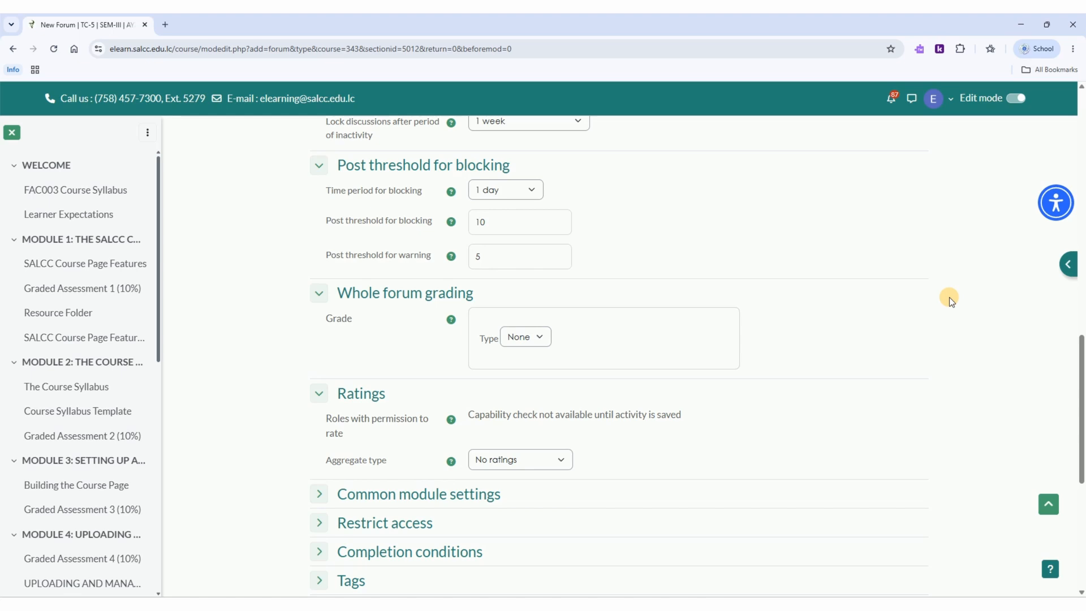
{"action": "left_click", "coordinate": [540, 338]}
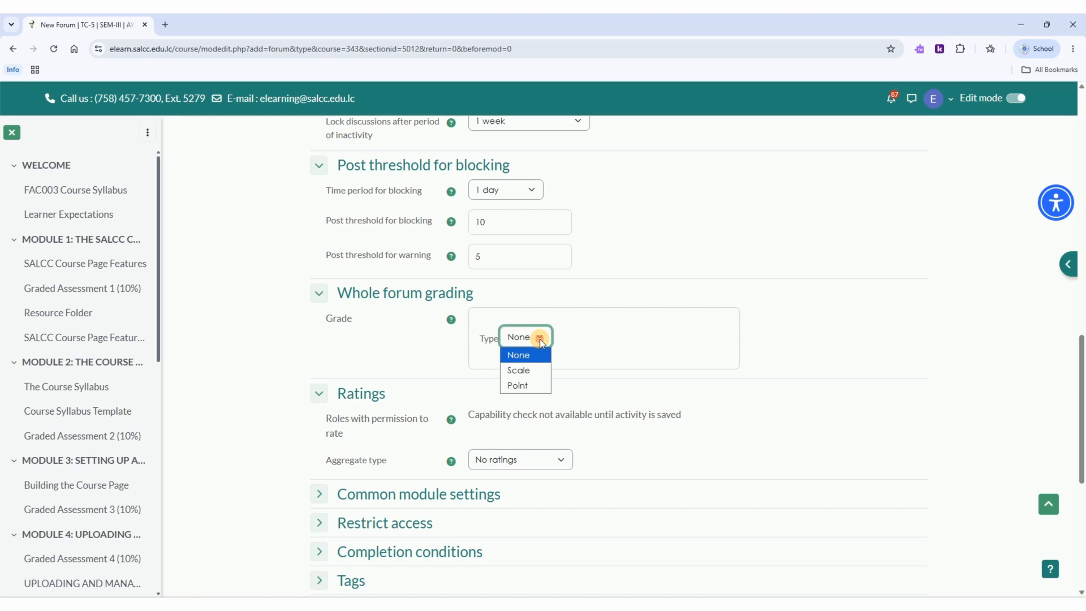
{"action": "left_click", "coordinate": [533, 385]}
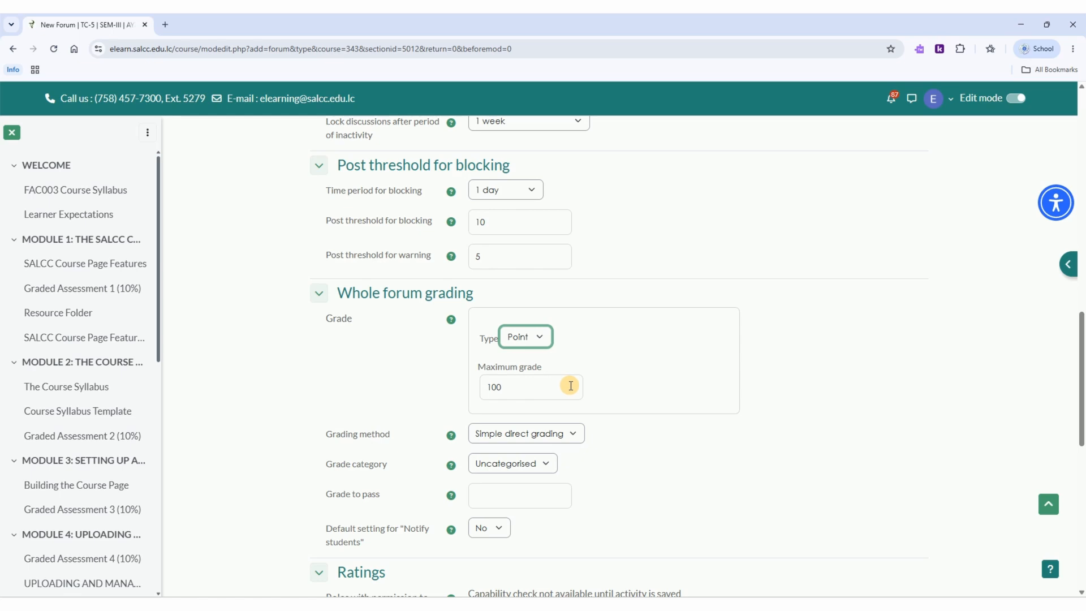
Step: Set the grade to pass to 25 and the default setting for "Notify students" to Yes, checking the grading method and category choices
{"action": "left_click", "coordinate": [574, 436]}
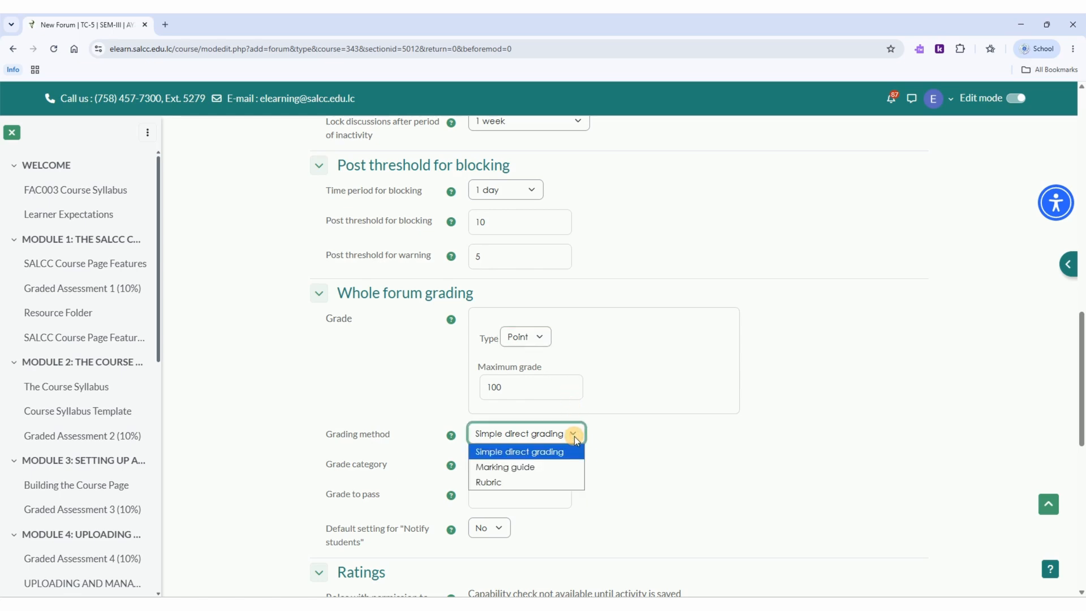
{"action": "left_click", "coordinate": [575, 433]}
{"action": "left_click", "coordinate": [553, 461]}
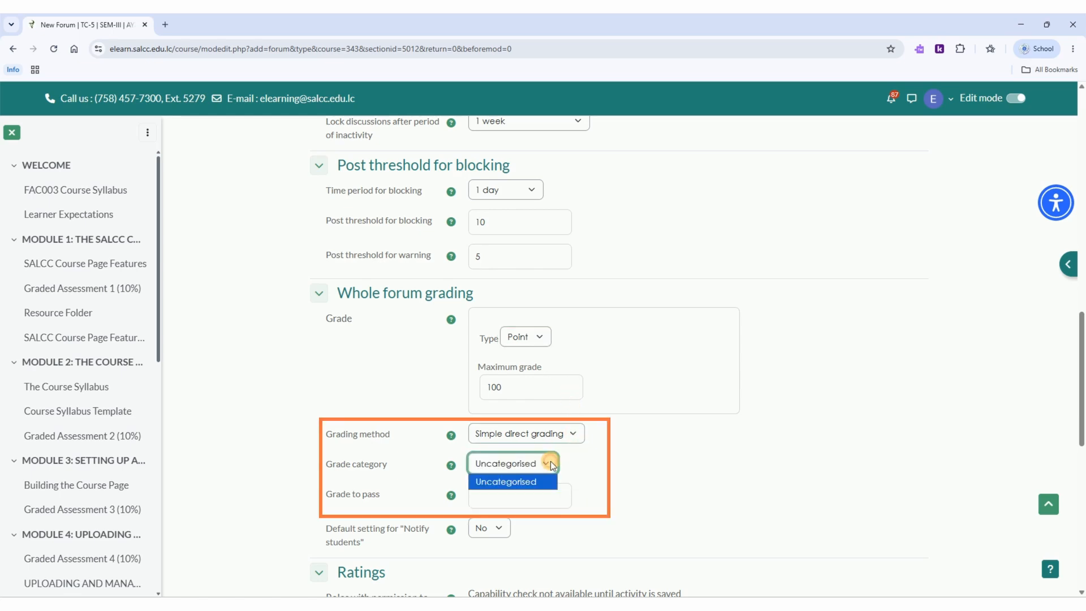
{"action": "left_click", "coordinate": [551, 460]}
{"action": "left_click", "coordinate": [547, 489]}
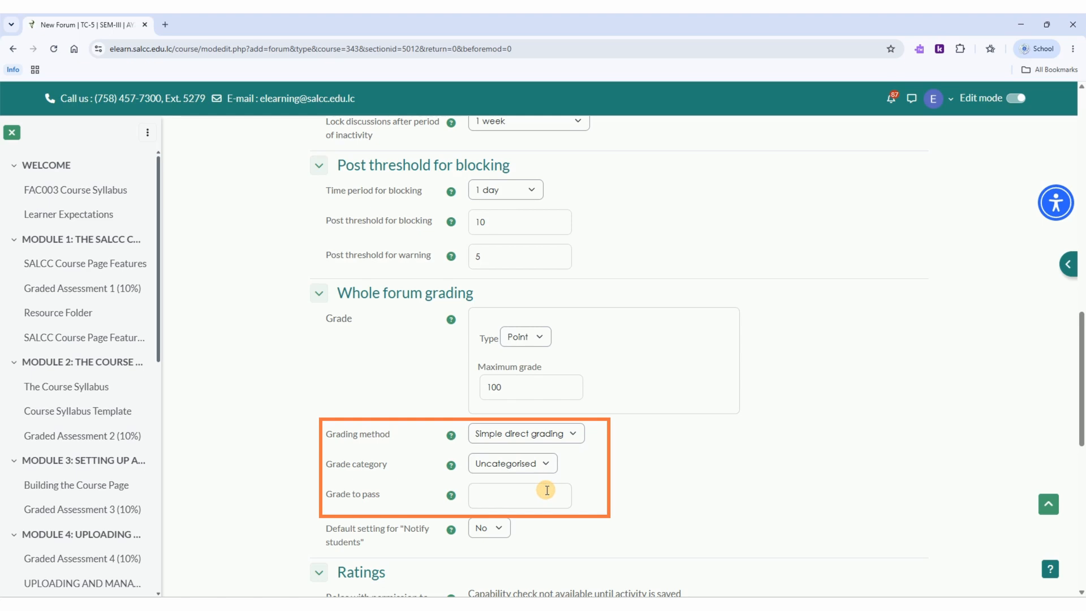
{"action": "type", "text": "25"}
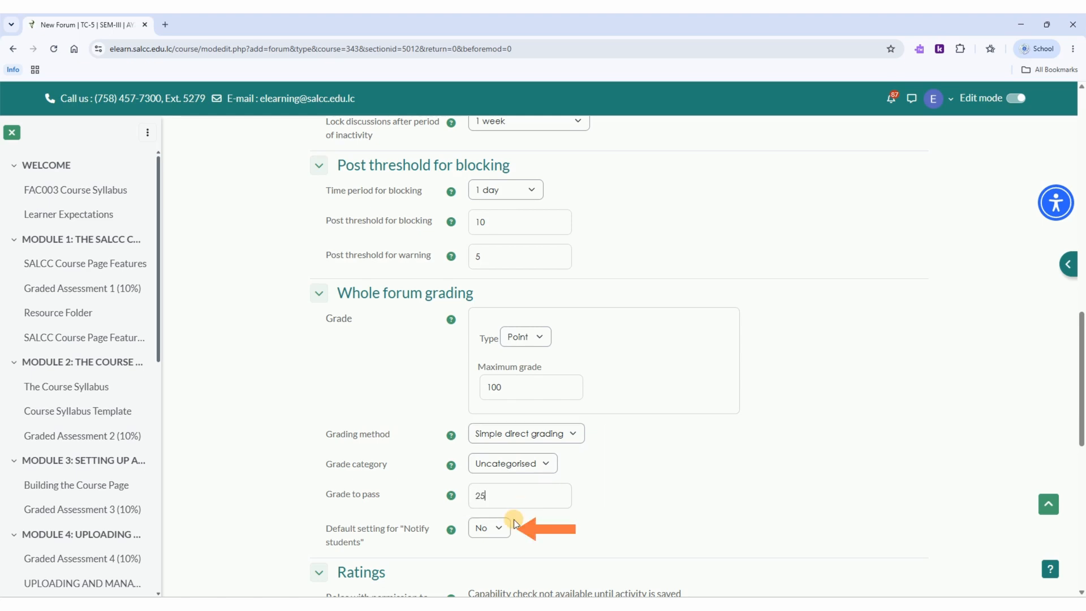
{"action": "left_click", "coordinate": [505, 528]}
Step: Set the whole forum grade type to Scale, using the "Separate and Connected ways of knowing" scale
{"action": "left_click", "coordinate": [539, 338]}
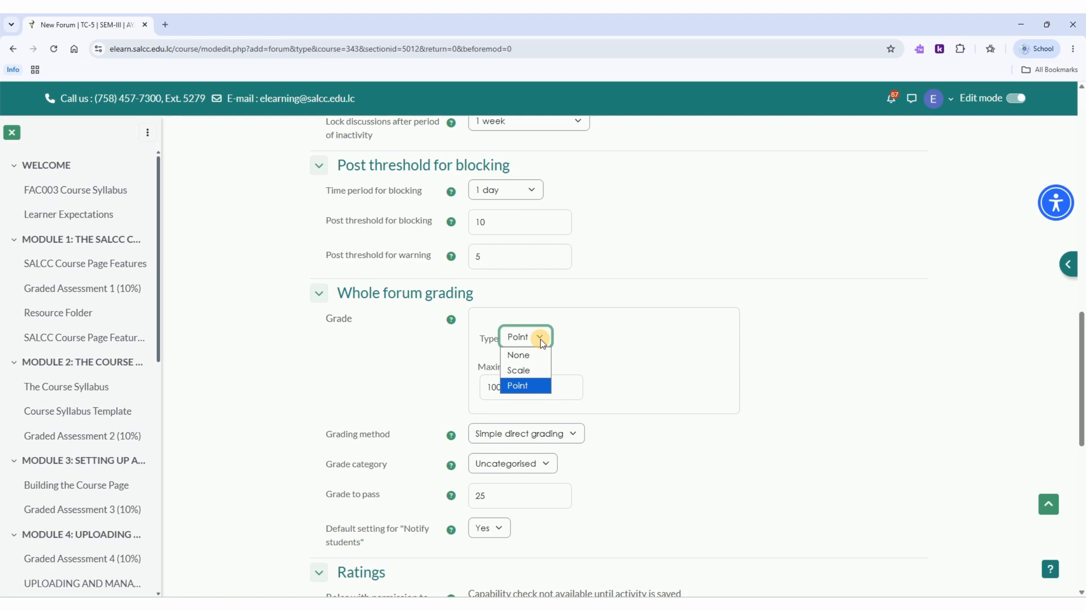
{"action": "left_click", "coordinate": [531, 367]}
{"action": "left_click", "coordinate": [558, 374]}
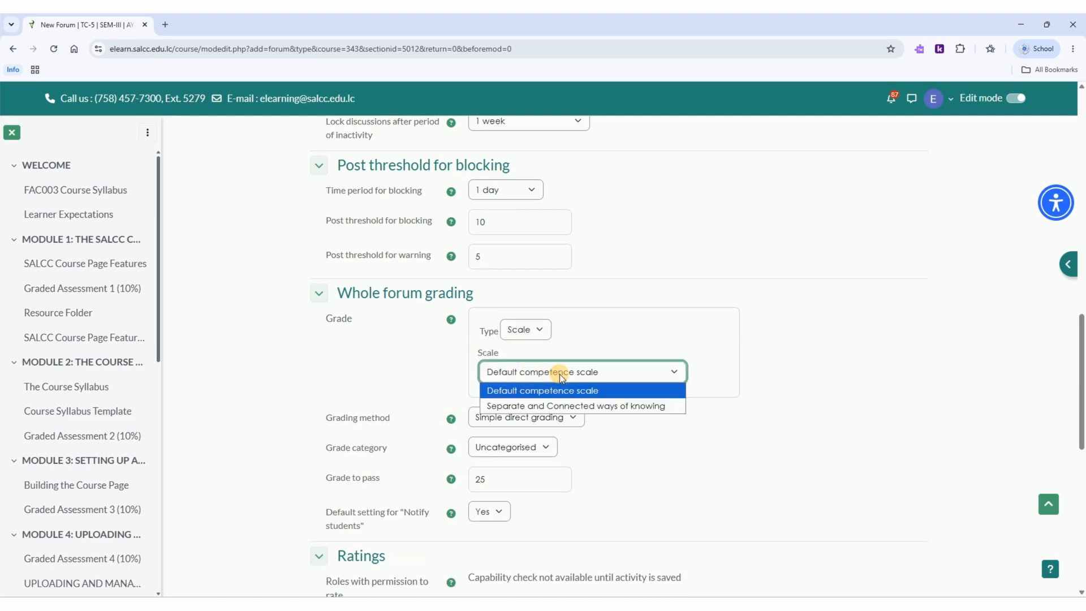
{"action": "left_click", "coordinate": [561, 406]}
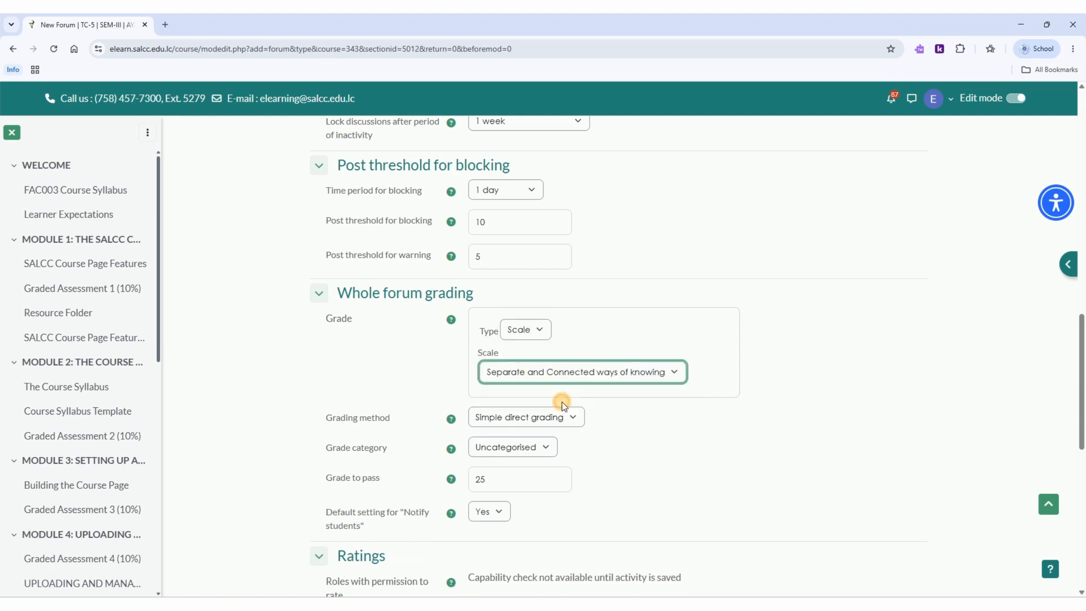
Step: Set the whole forum grade type to None and the ratings aggregate type to Maximum rating
{"action": "left_click", "coordinate": [531, 333]}
{"action": "left_click", "coordinate": [526, 346]}
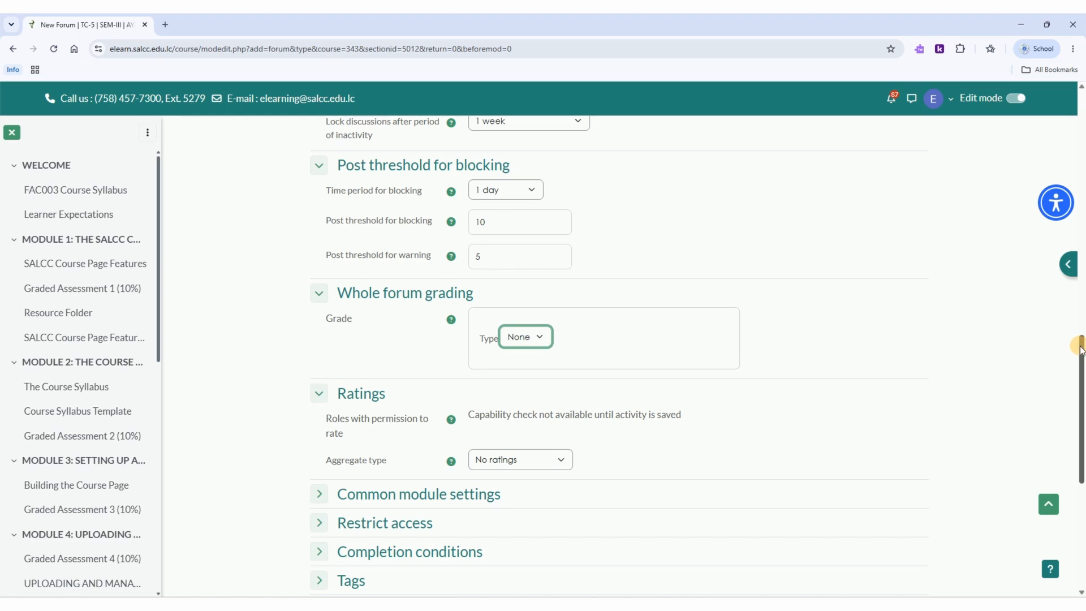
{"action": "scroll", "coordinate": [1070, 389], "scroll_direction": "down", "scroll_amount": 2}
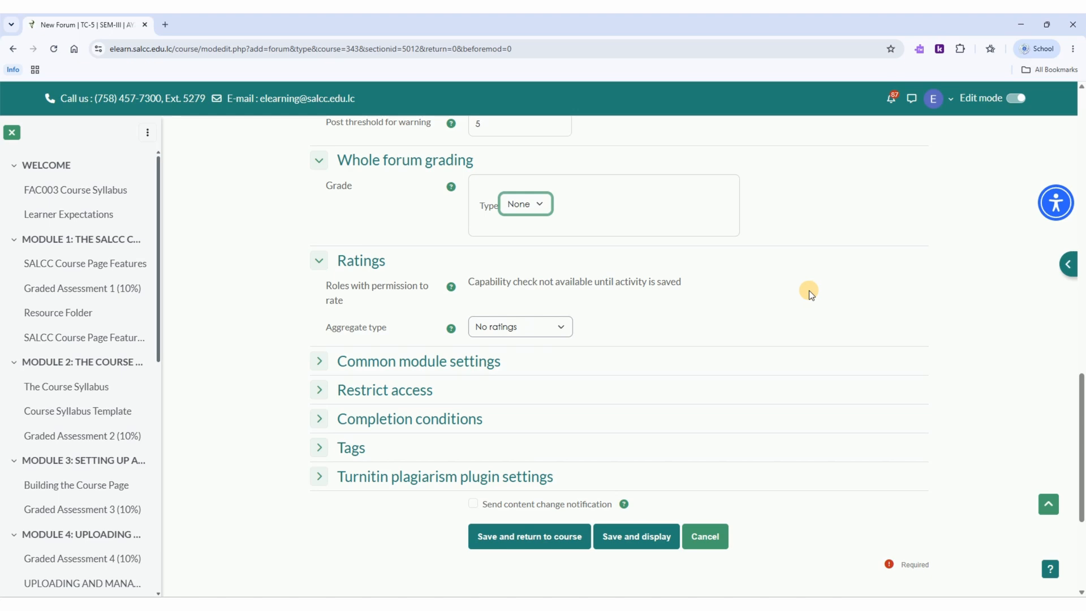
{"action": "left_click", "coordinate": [563, 327]}
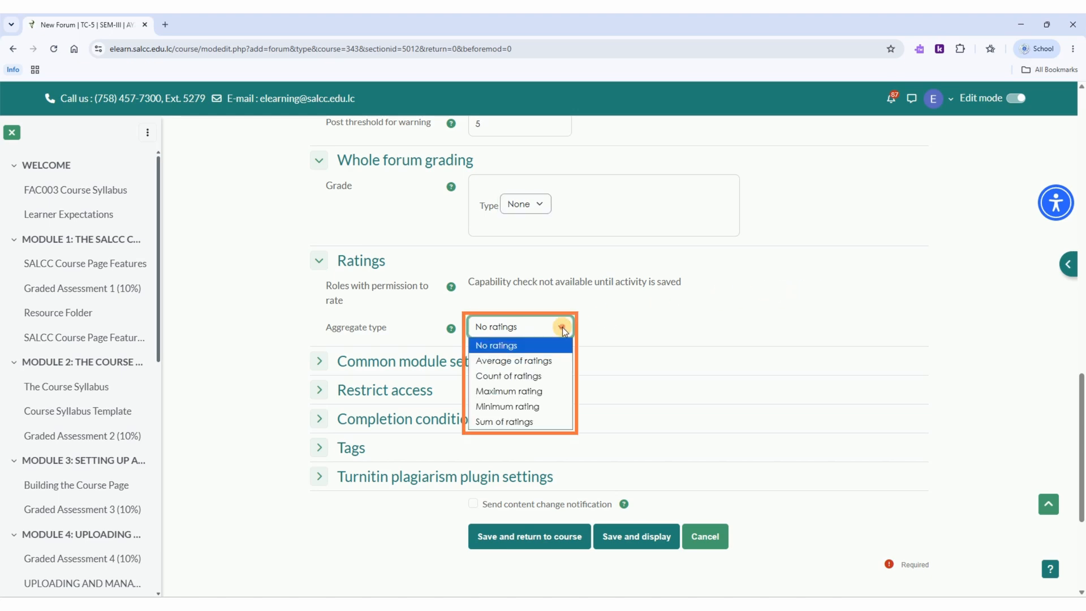
{"action": "left_click", "coordinate": [545, 388]}
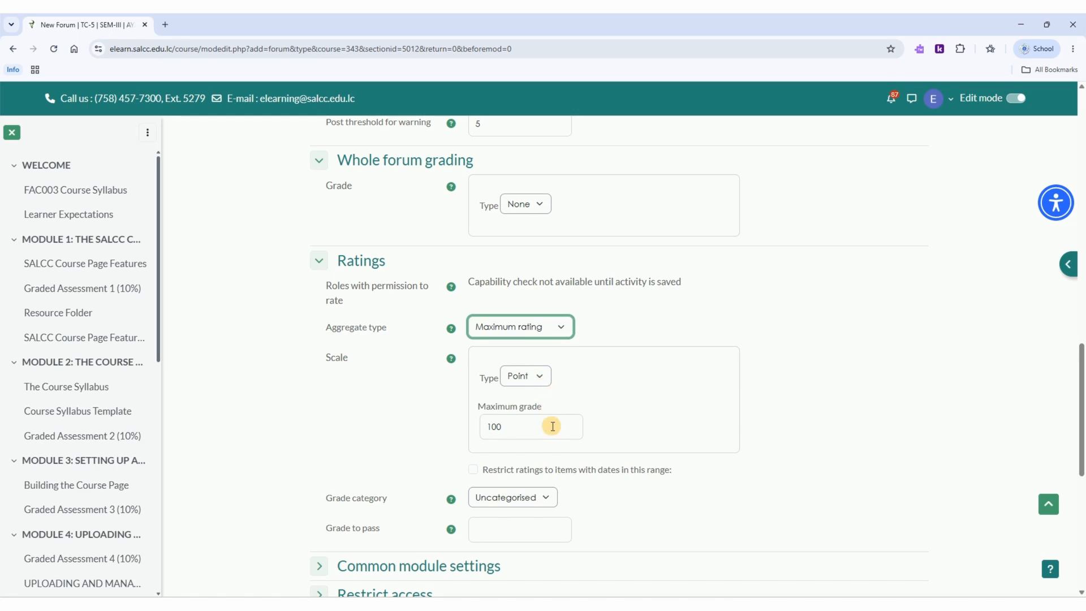
Step: Choose Uncategorised as the ratings grade category and set the ratings grade to pass to 75
{"action": "left_click", "coordinate": [546, 498]}
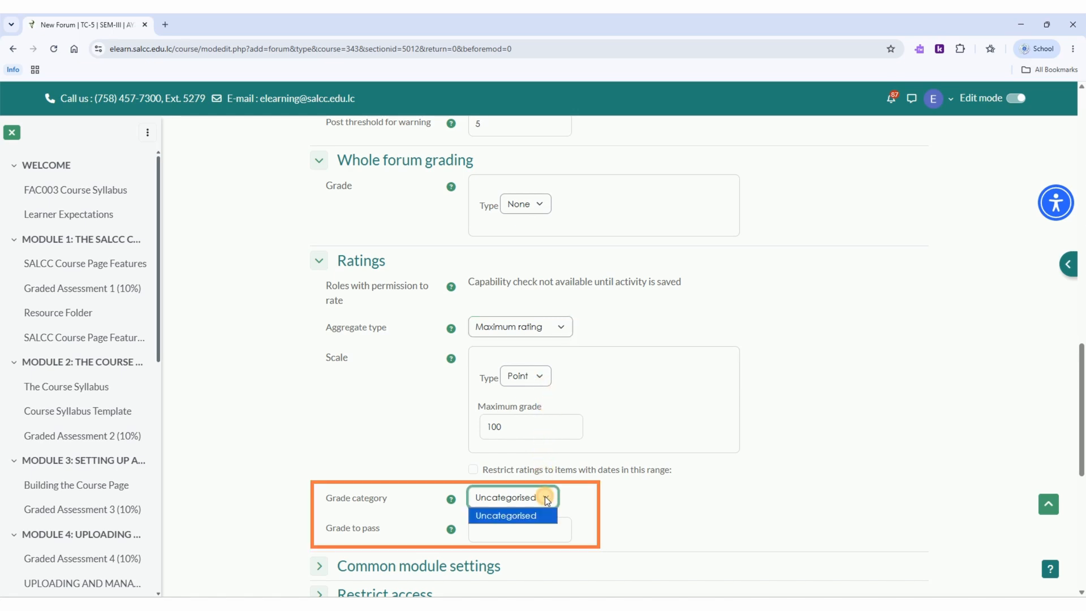
{"action": "left_click", "coordinate": [546, 512]}
{"action": "left_click", "coordinate": [543, 524]}
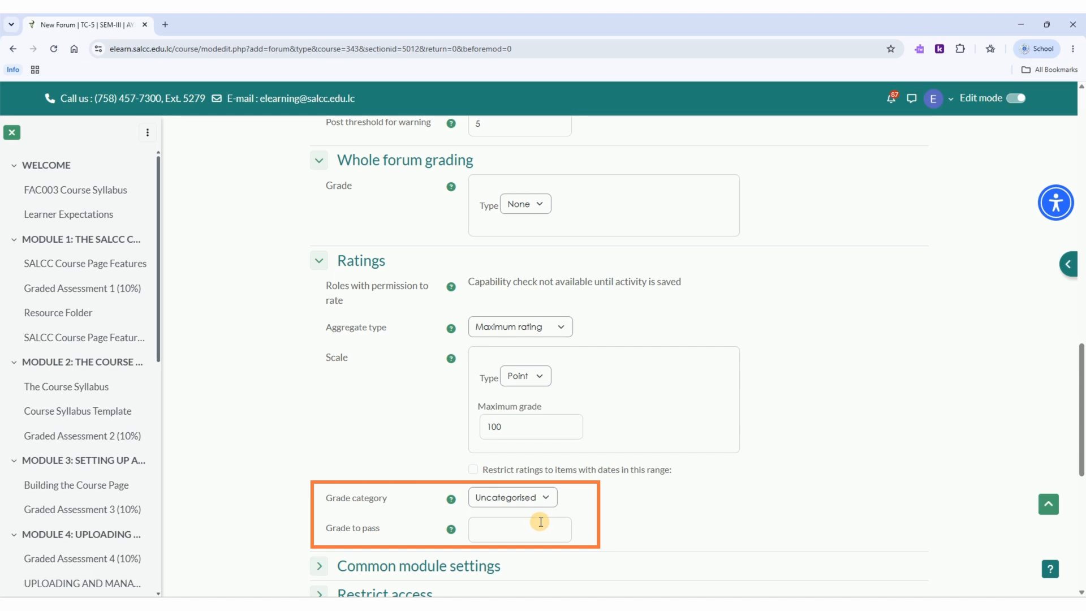
{"action": "type", "text": "75"}
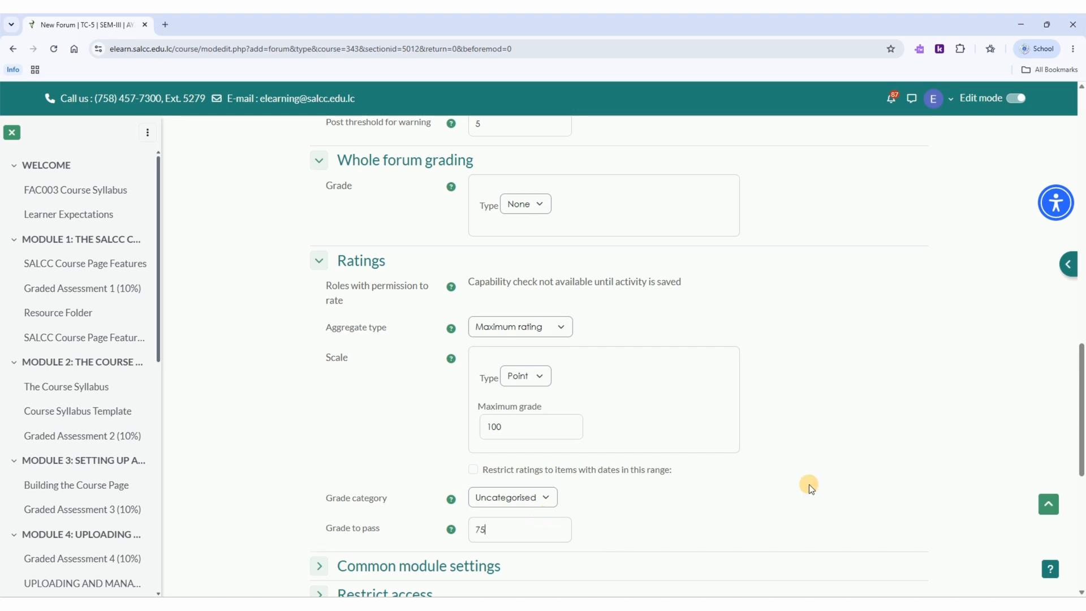
Step: Expand the common module settings, choose Show on course page for availability, and check the force language and group mode choices
{"action": "left_click_drag", "start_coordinate": [1080, 394], "coordinate": [1072, 437]}
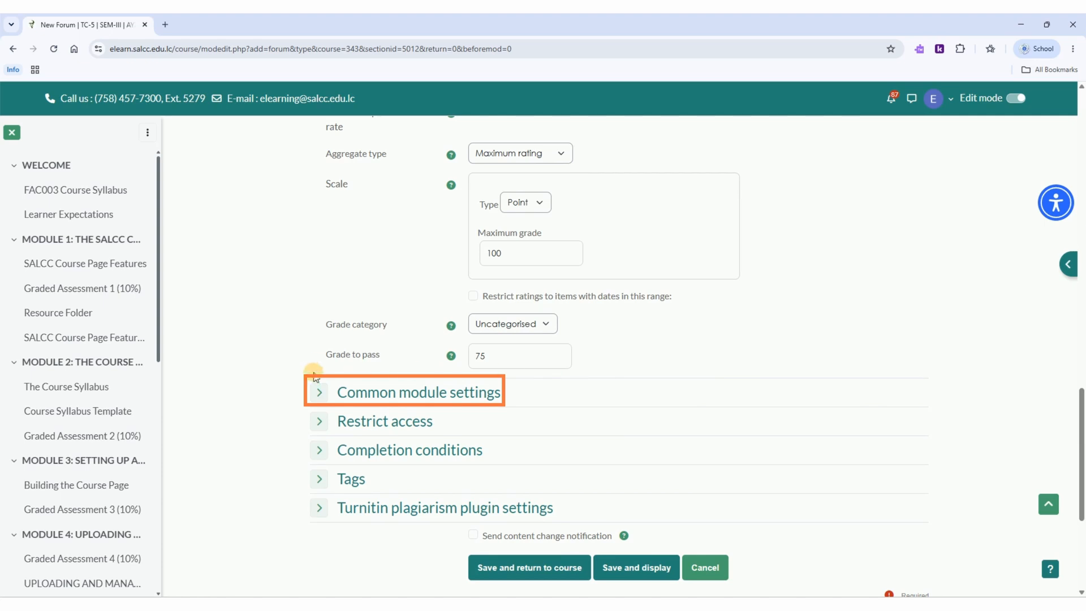
{"action": "left_click", "coordinate": [320, 393]}
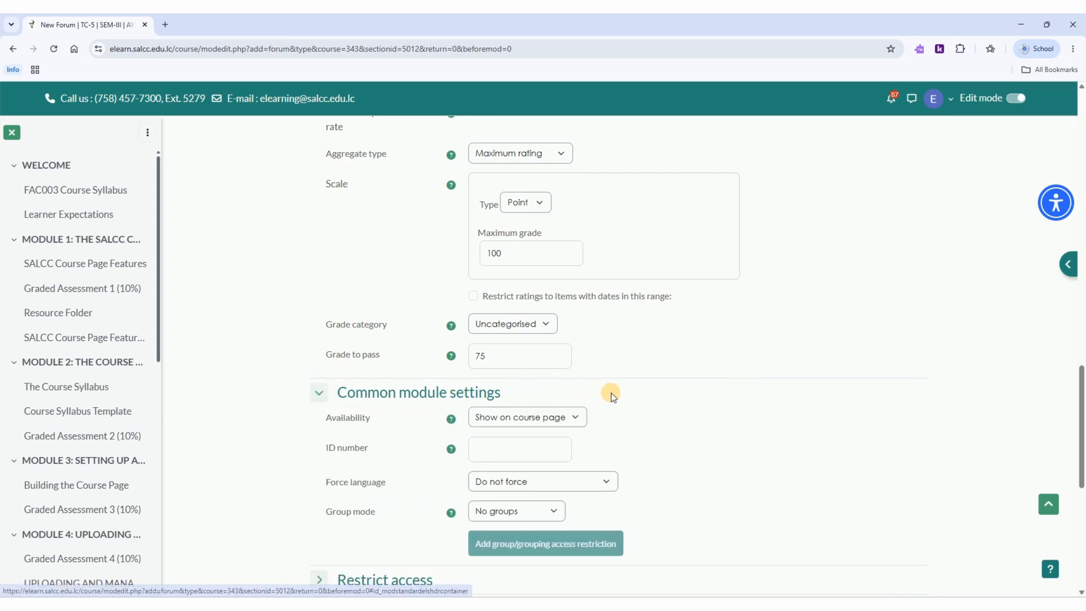
{"action": "left_click", "coordinate": [578, 417]}
{"action": "left_click", "coordinate": [579, 434]}
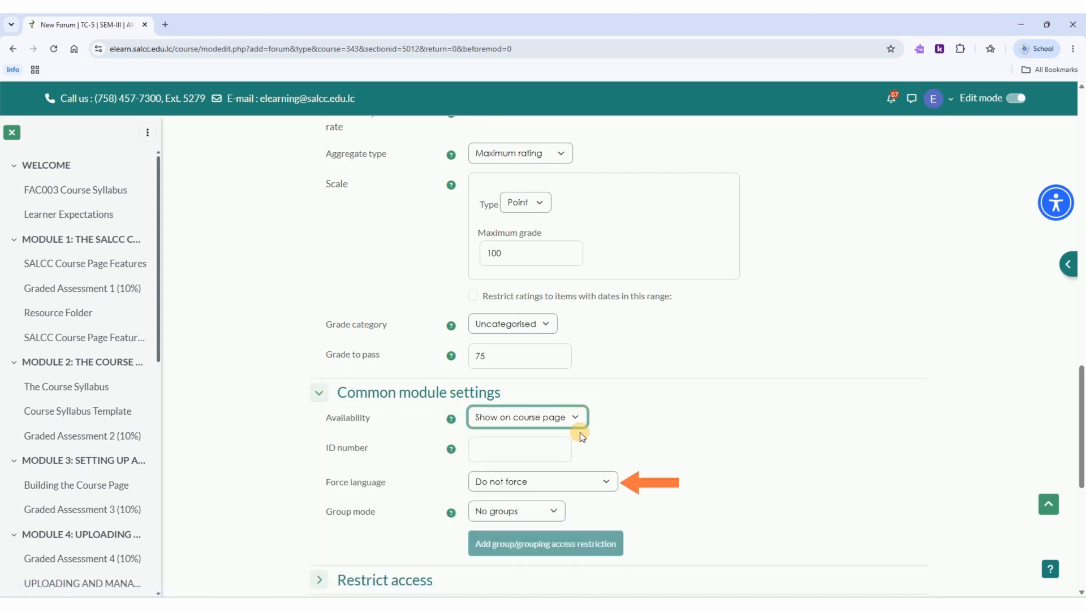
{"action": "left_click", "coordinate": [601, 483]}
{"action": "left_click", "coordinate": [603, 484]}
{"action": "left_click", "coordinate": [555, 512]}
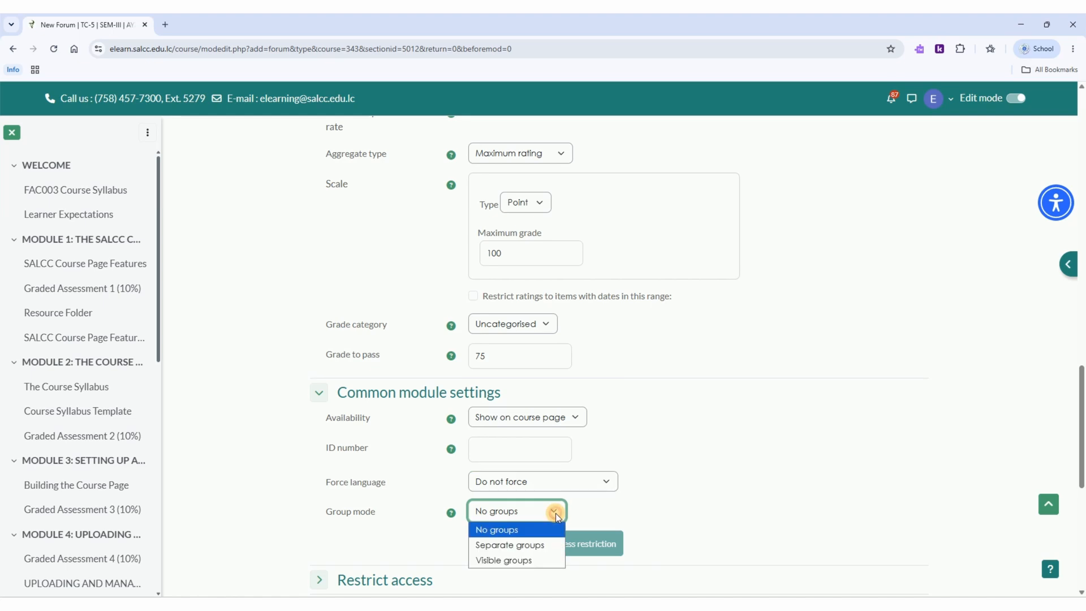
{"action": "left_click", "coordinate": [556, 513]}
Step: Expand the forum's restrict access and completion conditions settings
{"action": "left_click_drag", "start_coordinate": [1075, 389], "coordinate": [1076, 434]}
{"action": "left_click", "coordinate": [319, 390]}
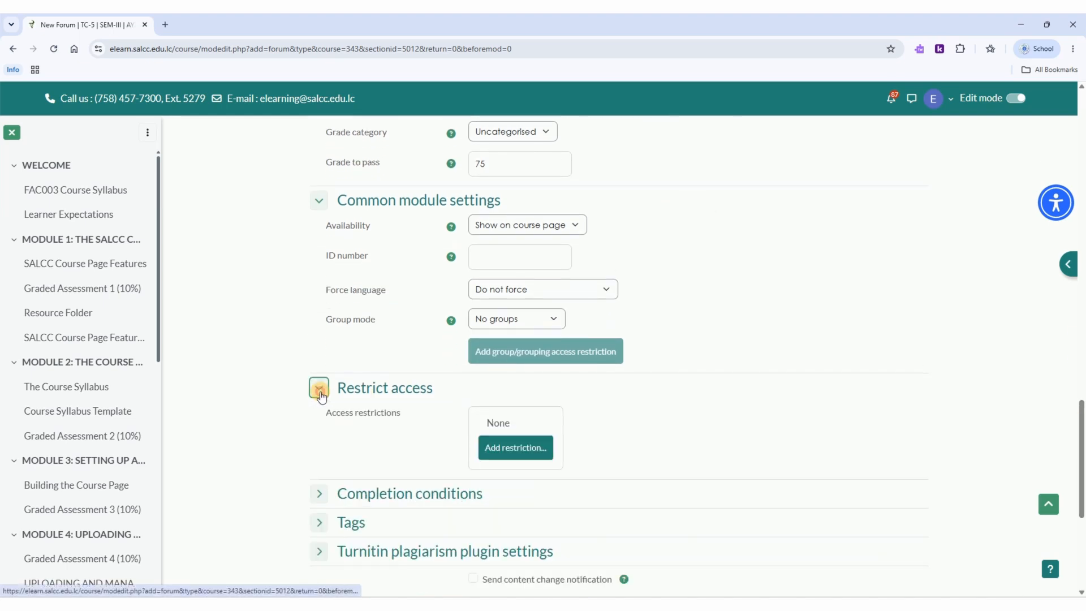
{"action": "left_click", "coordinate": [318, 493]}
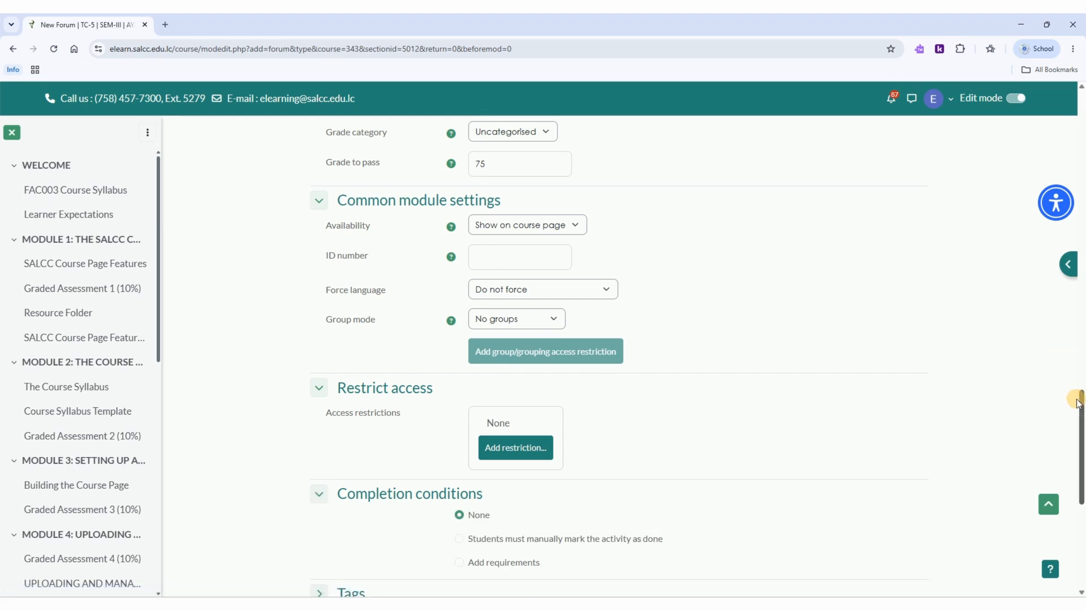
Step: Add completion requirements that include receiving a grade, based on Rating and requiring a passing grade
{"action": "left_click_drag", "start_coordinate": [1080, 400], "coordinate": [1077, 447]}
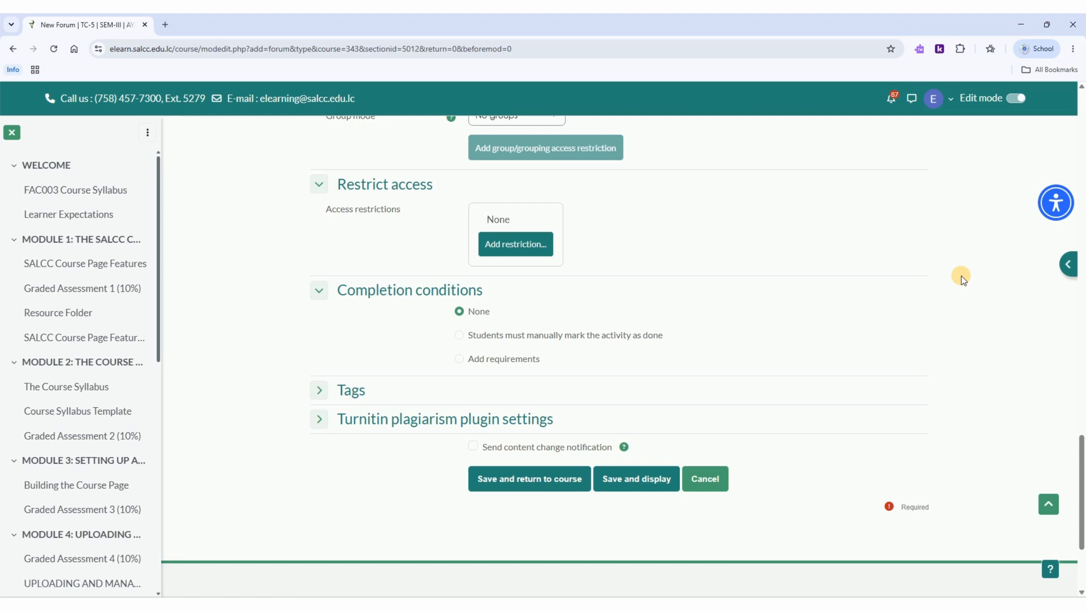
{"action": "left_click", "coordinate": [461, 361]}
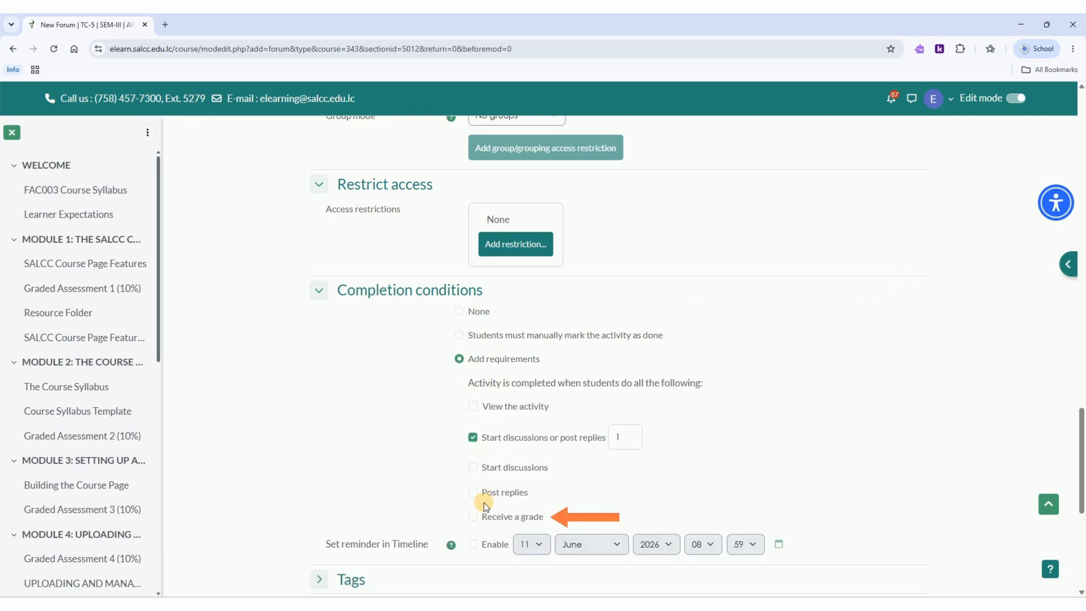
{"action": "left_click", "coordinate": [473, 516]}
{"action": "scroll", "coordinate": [772, 434], "scroll_direction": "down", "scroll_amount": 3}
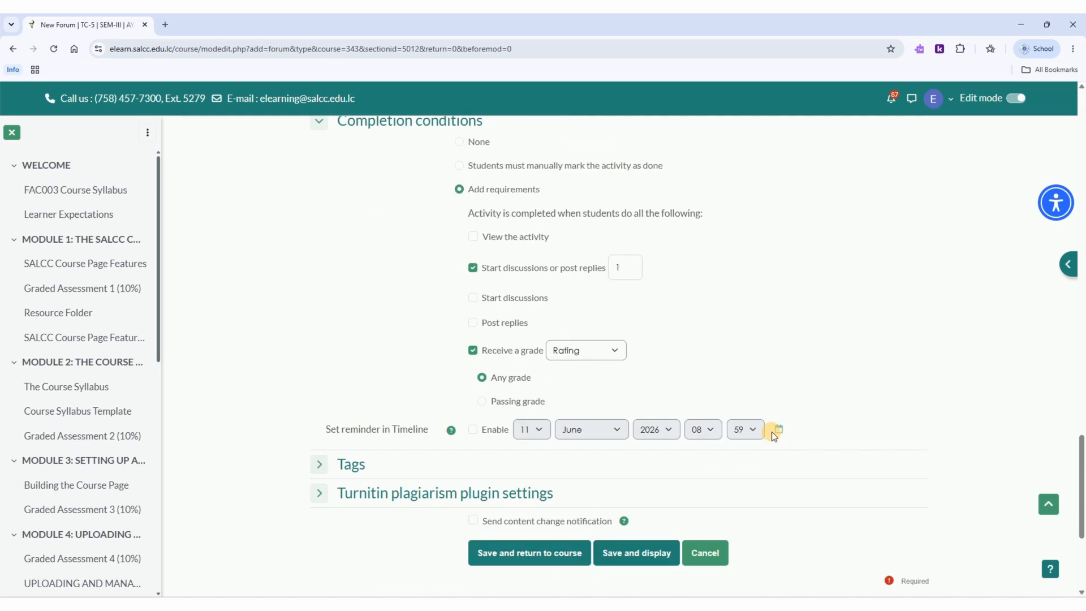
{"action": "left_click", "coordinate": [606, 349]}
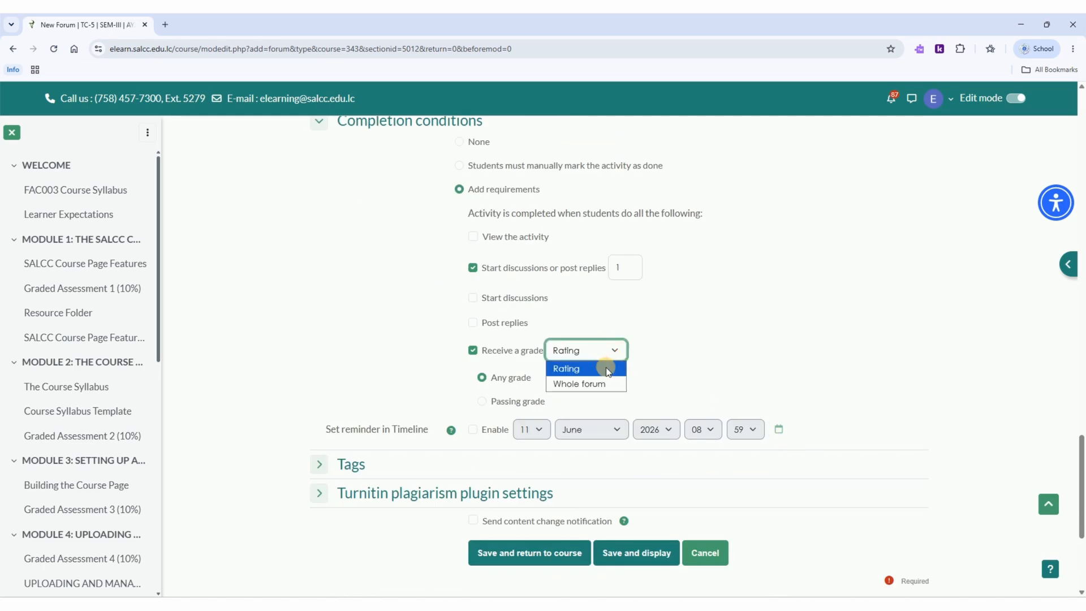
{"action": "left_click", "coordinate": [609, 352]}
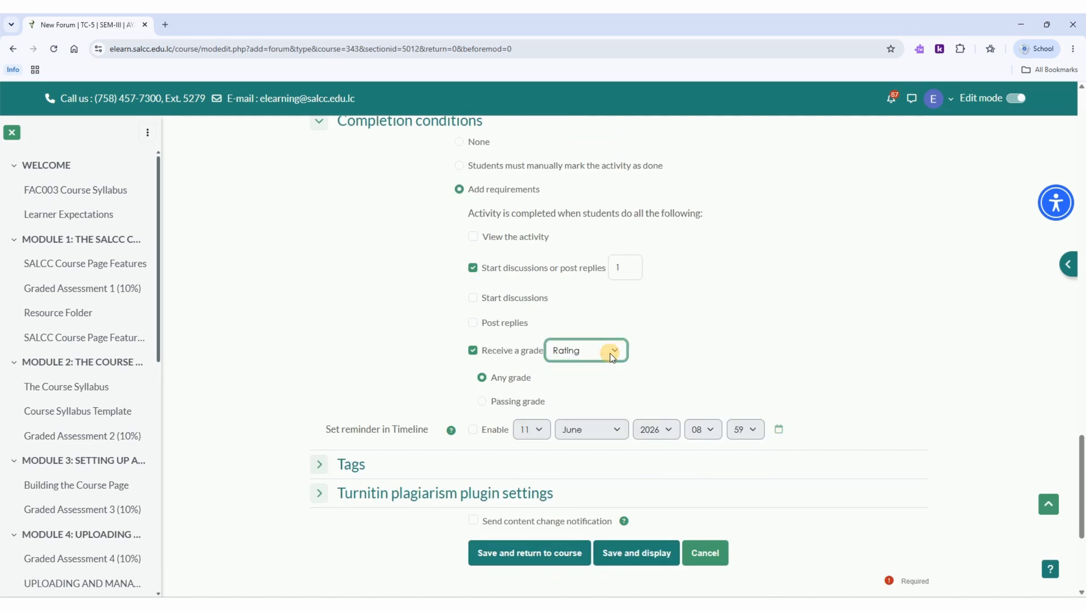
{"action": "left_click", "coordinate": [482, 401]}
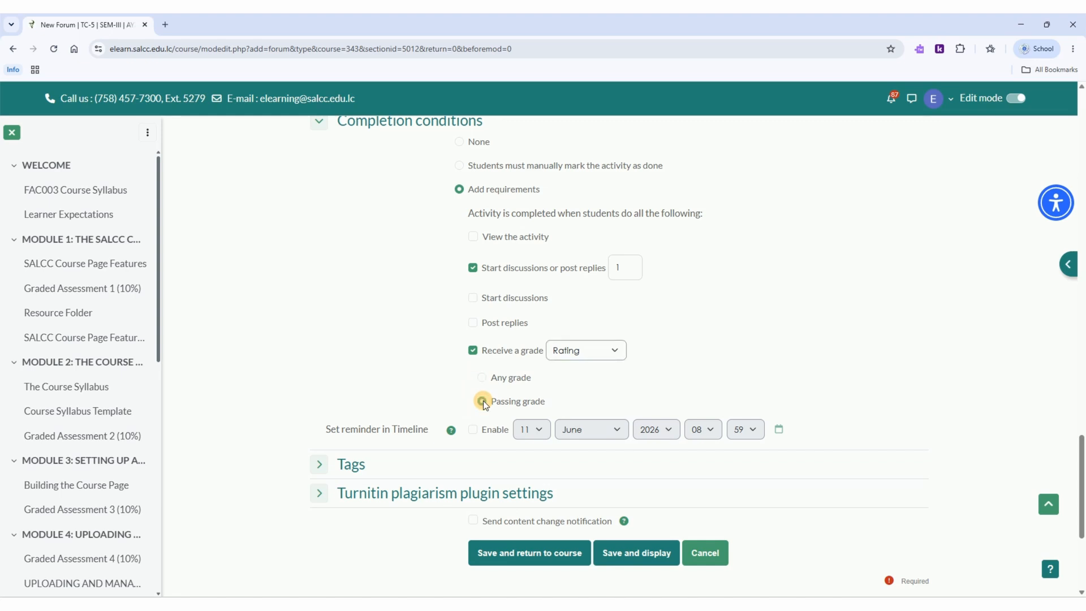
Step: Enable the reminder in Timeline, and save and display the new forum
{"action": "left_click", "coordinate": [473, 430]}
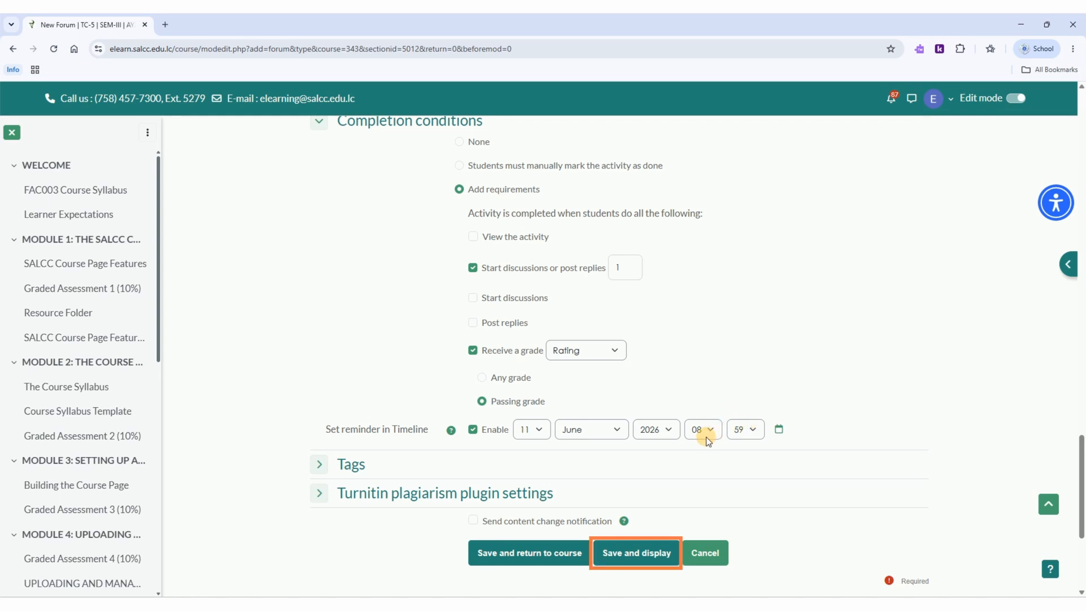
{"action": "left_click", "coordinate": [616, 551]}
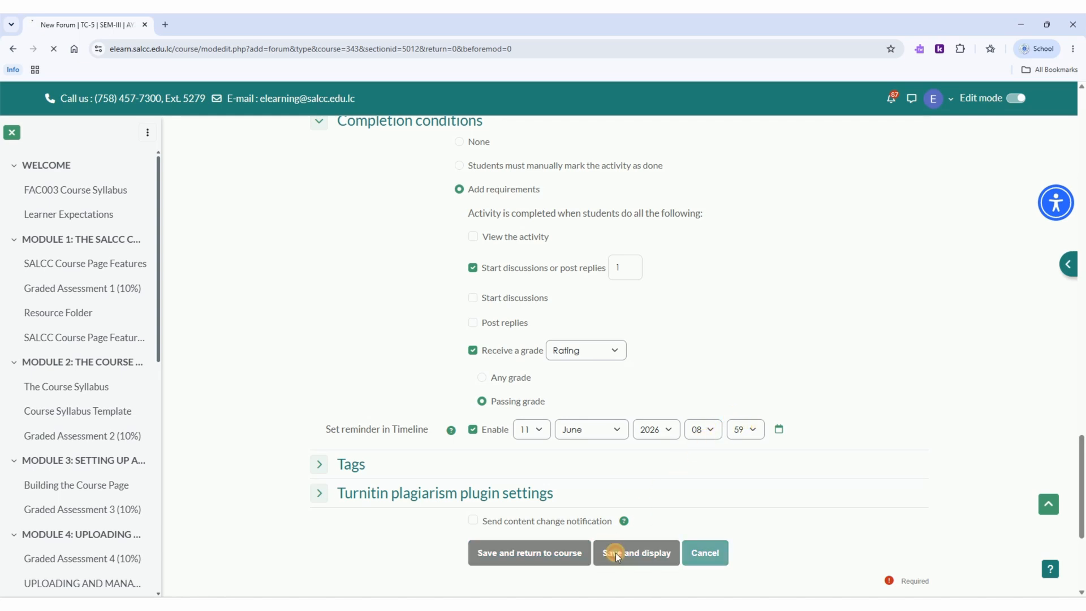